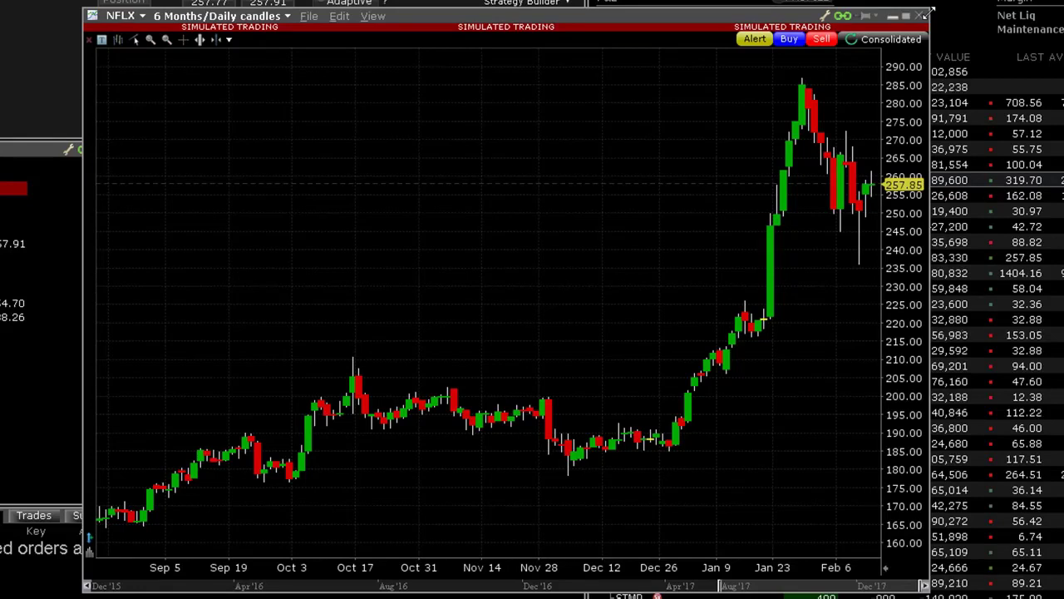
# - Try 3 Months of hourly candles on the chart, then return to 6 Months/Daily
pyautogui.click(217, 16)
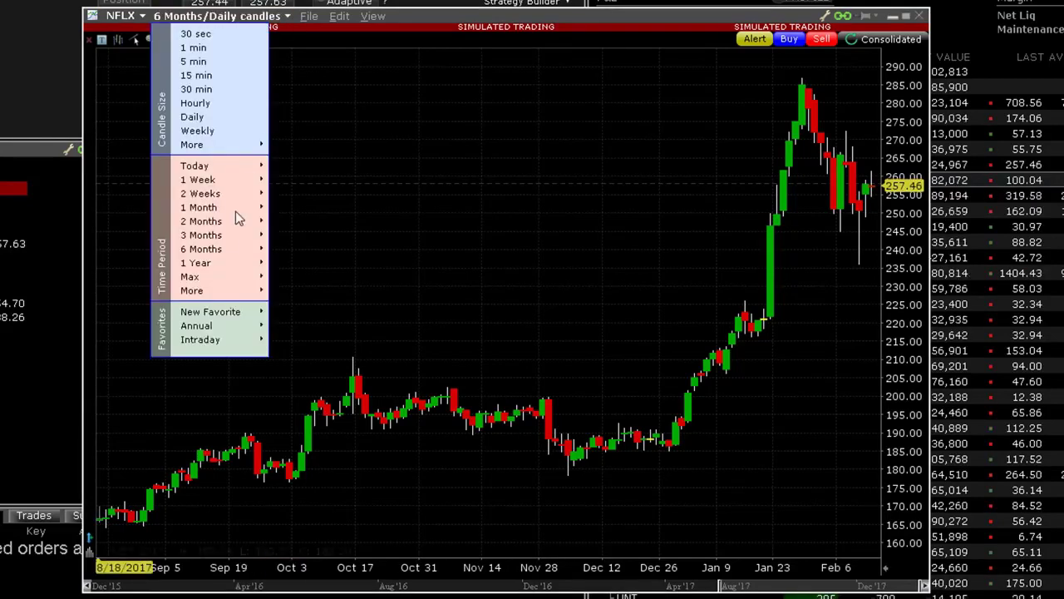
pyautogui.moveTo(246, 236)
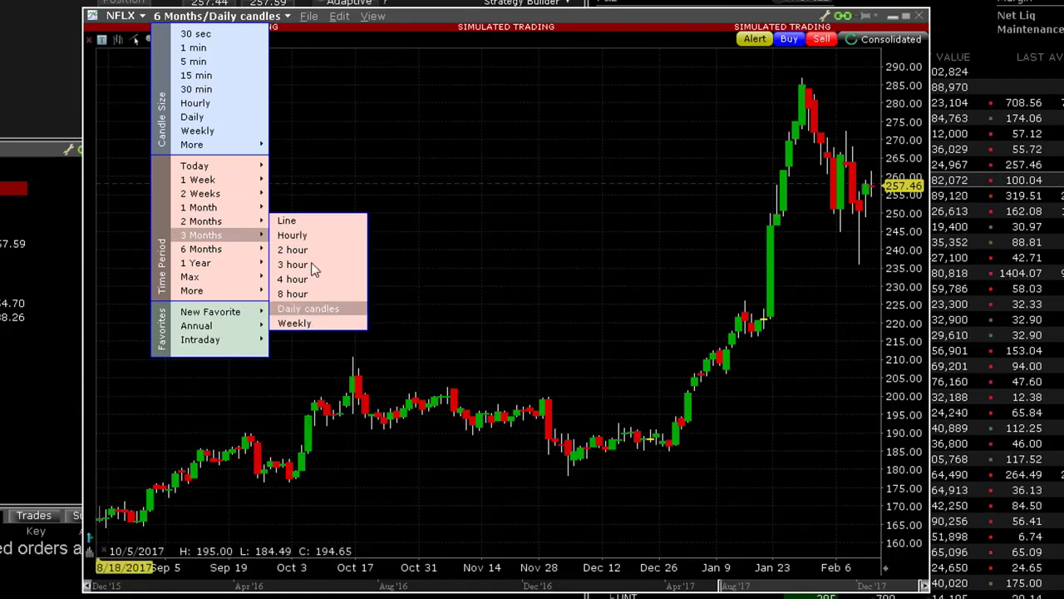
pyautogui.click(312, 236)
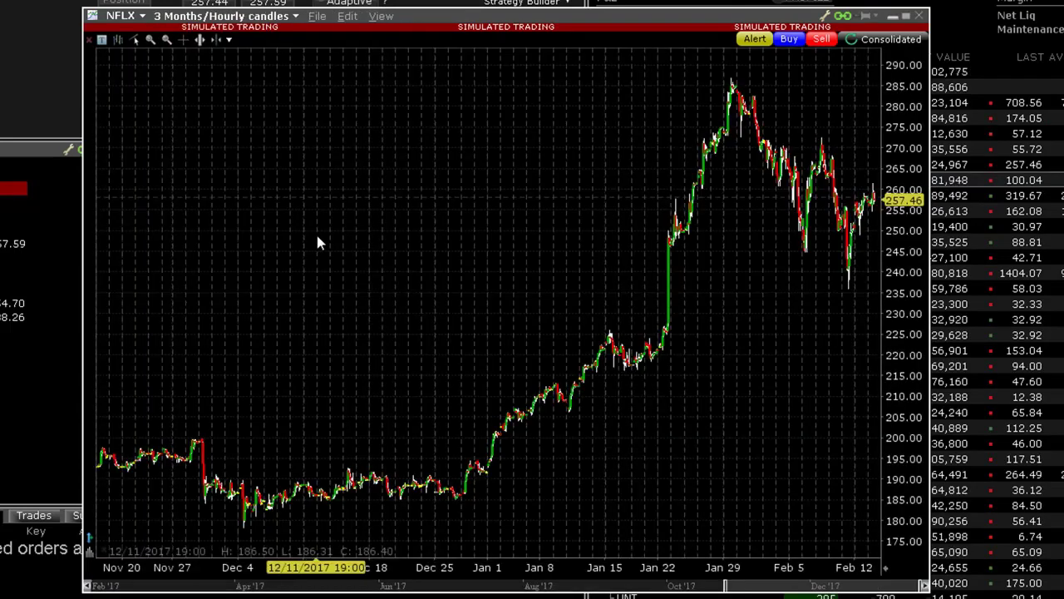
pyautogui.click(296, 17)
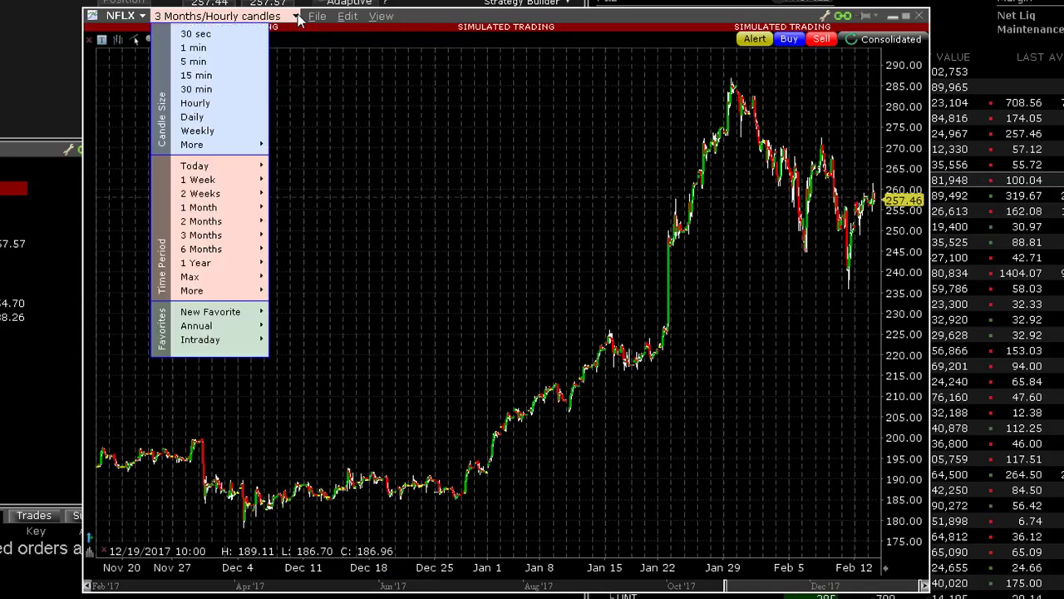
pyautogui.moveTo(225, 249)
pyautogui.click(307, 248)
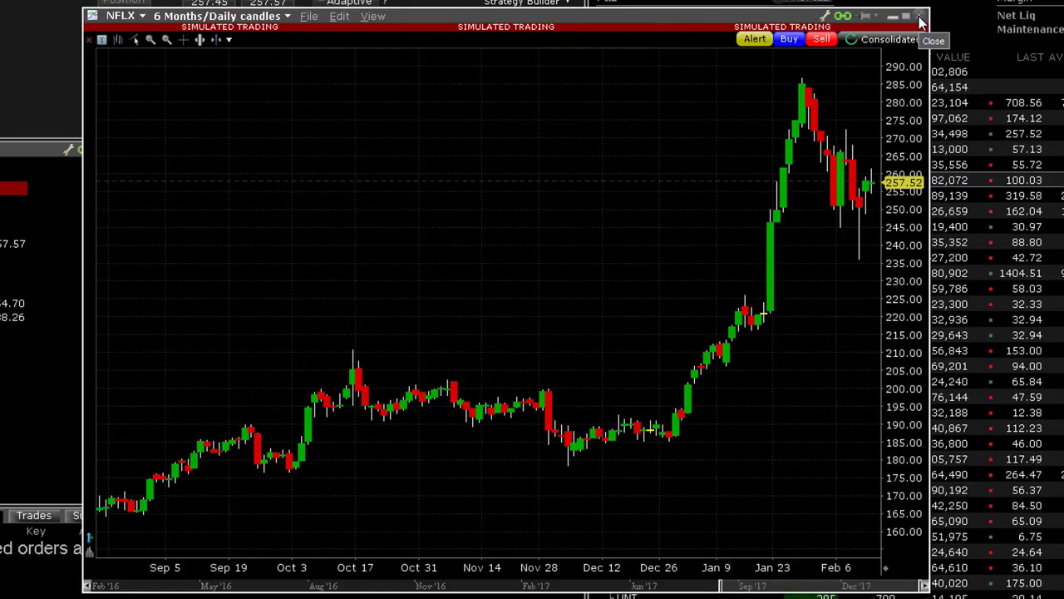
# - Close the NFLX chart and step through WFC, TEN, NFLX, WMT and MCD to MSFT
pyautogui.click(920, 22)
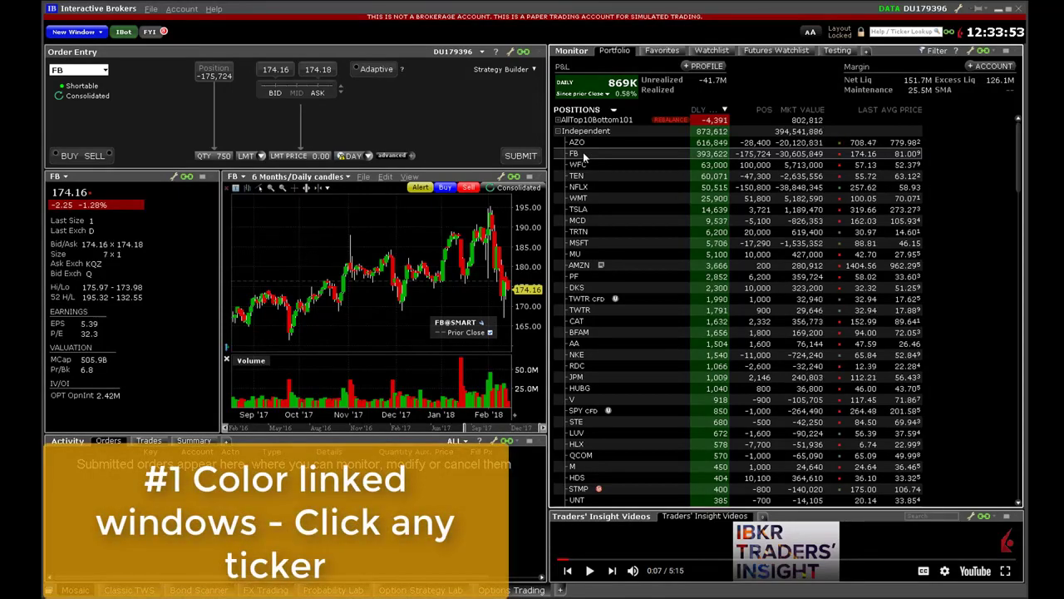
pyautogui.click(589, 164)
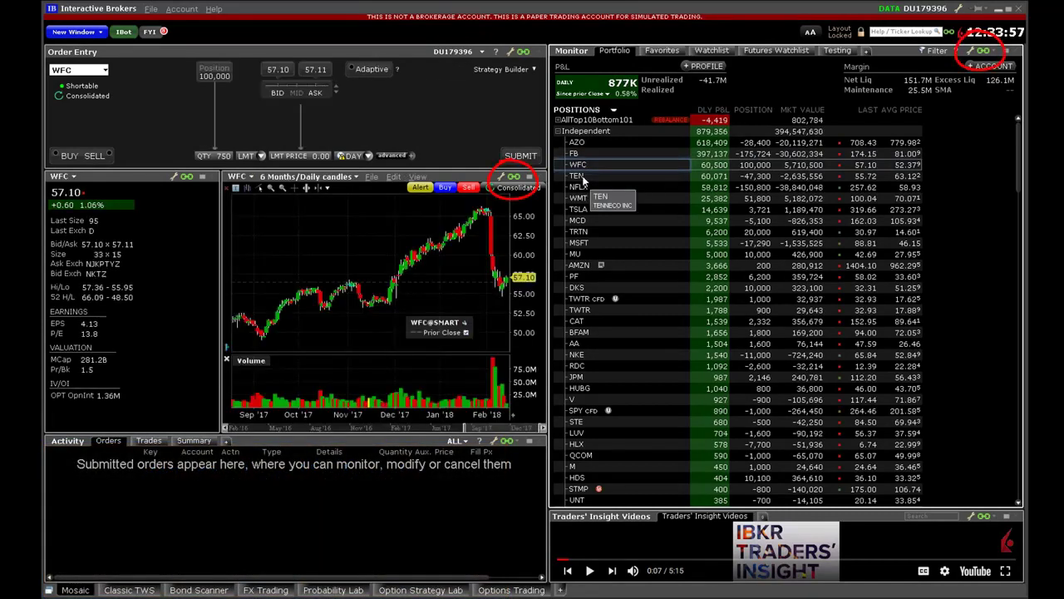
pyautogui.click(582, 177)
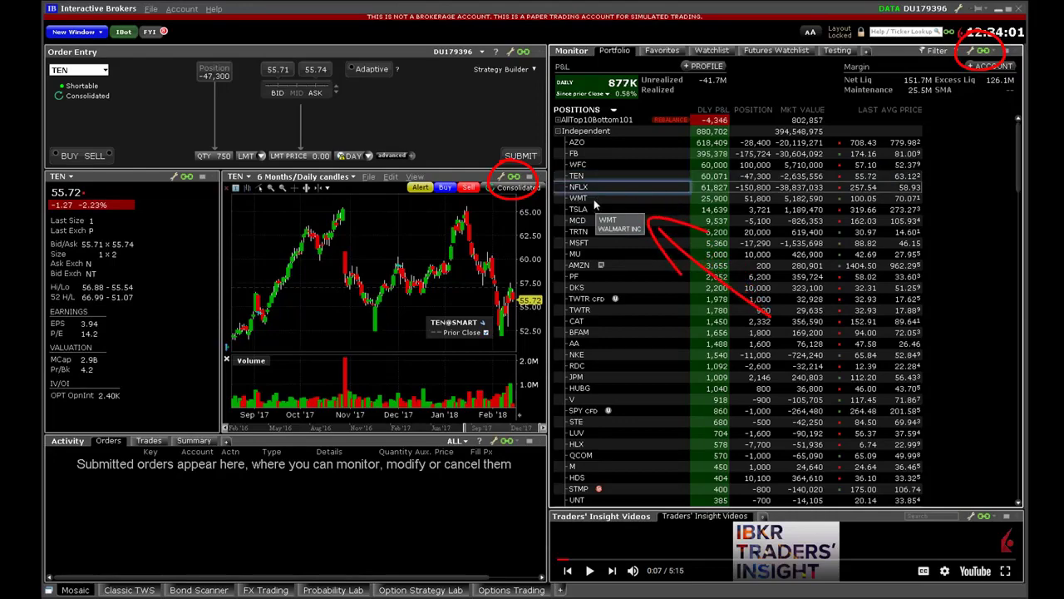
pyautogui.press('Down')
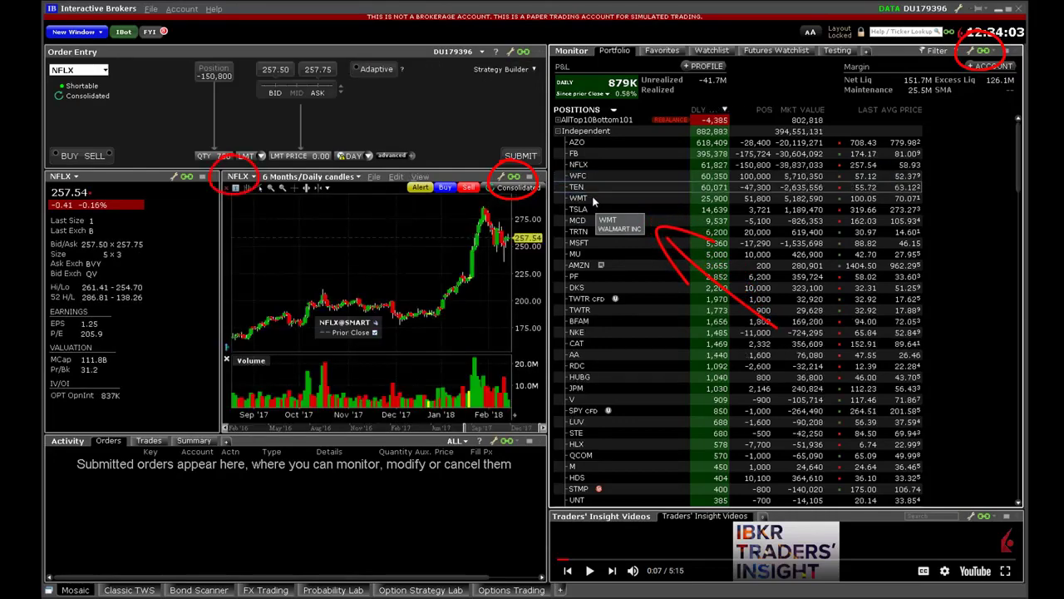
pyautogui.press('Down')
pyautogui.press('Down')
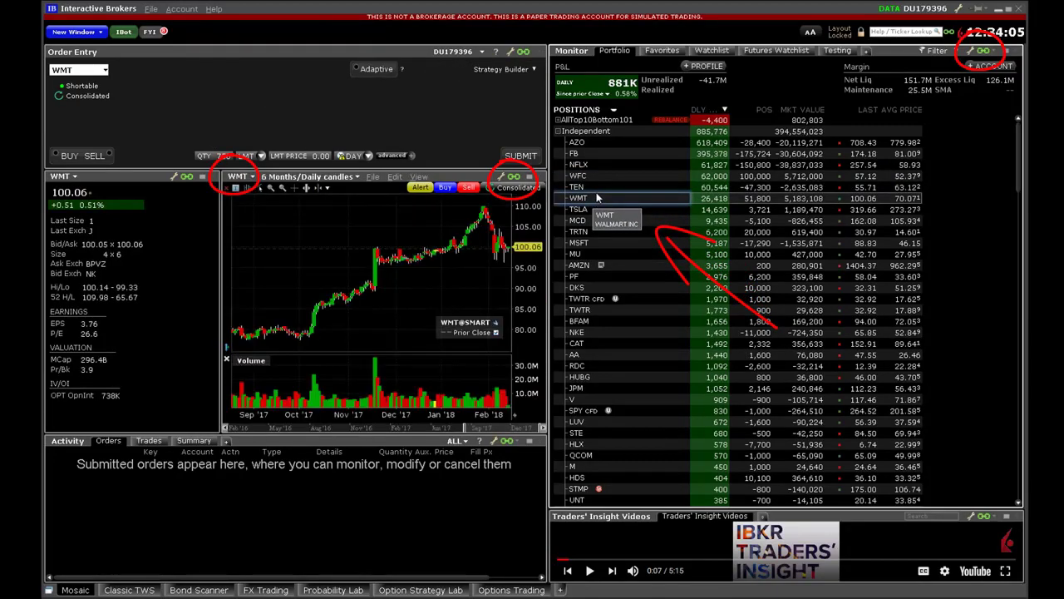
pyautogui.press('Down')
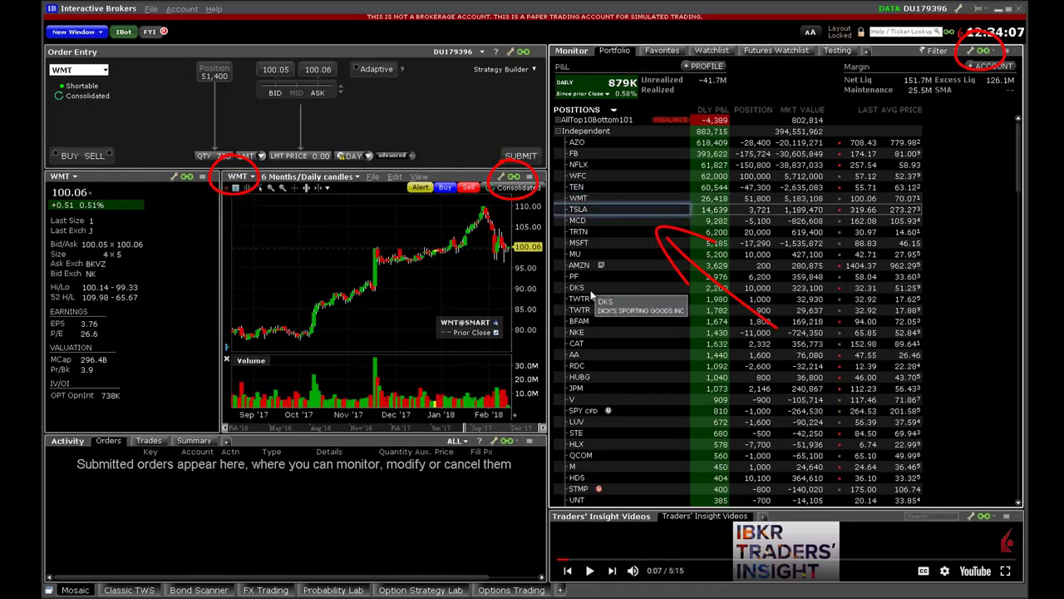
pyautogui.click(591, 221)
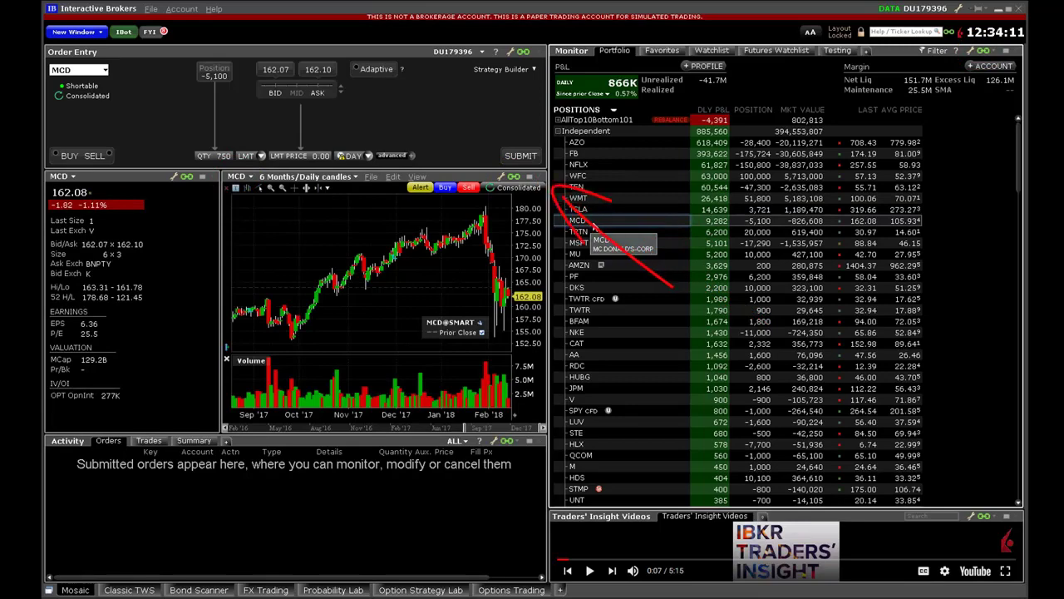
pyautogui.click(531, 176)
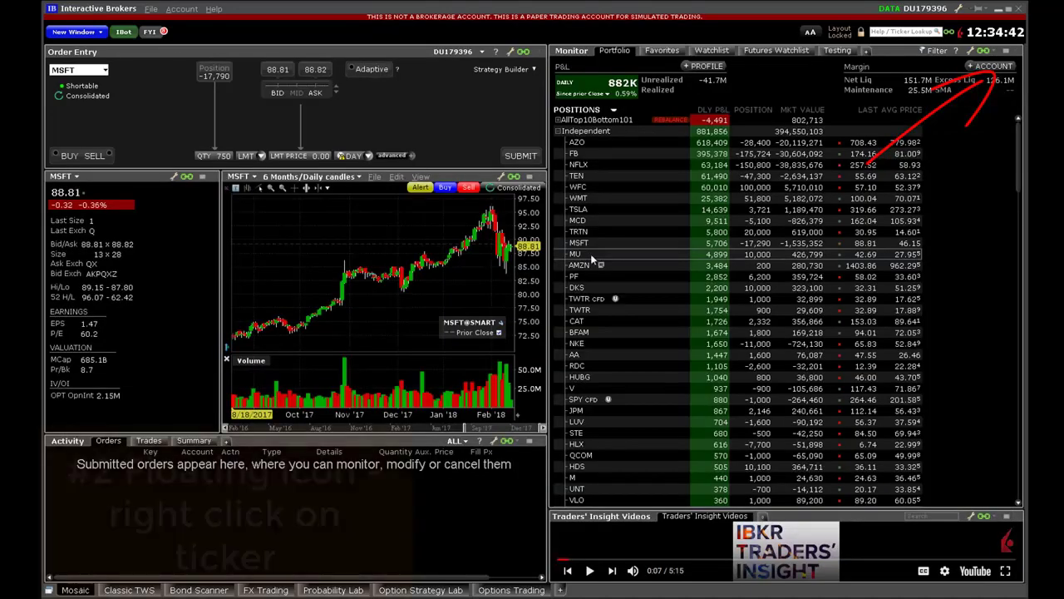
pyautogui.rightClick(595, 256)
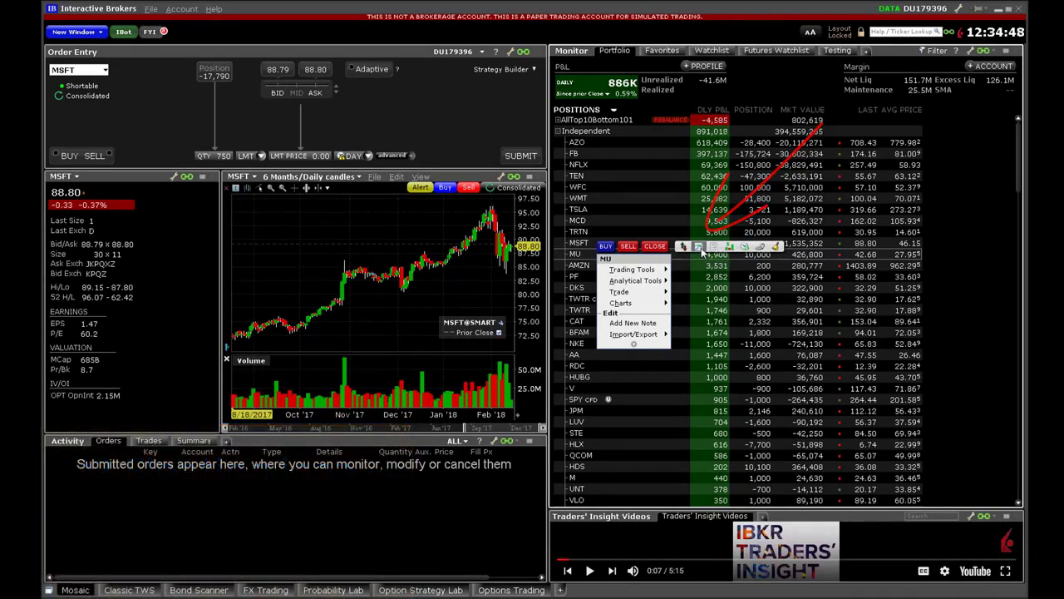
# - Start a new MU chart and tick Bypass this dialog for future charts
pyautogui.click(703, 250)
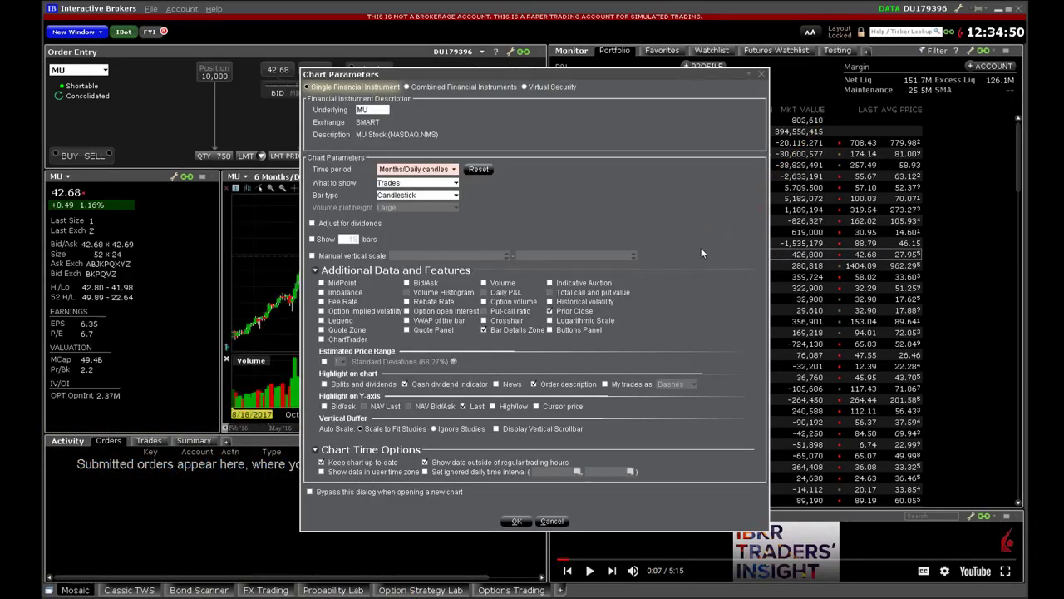
pyautogui.click(311, 491)
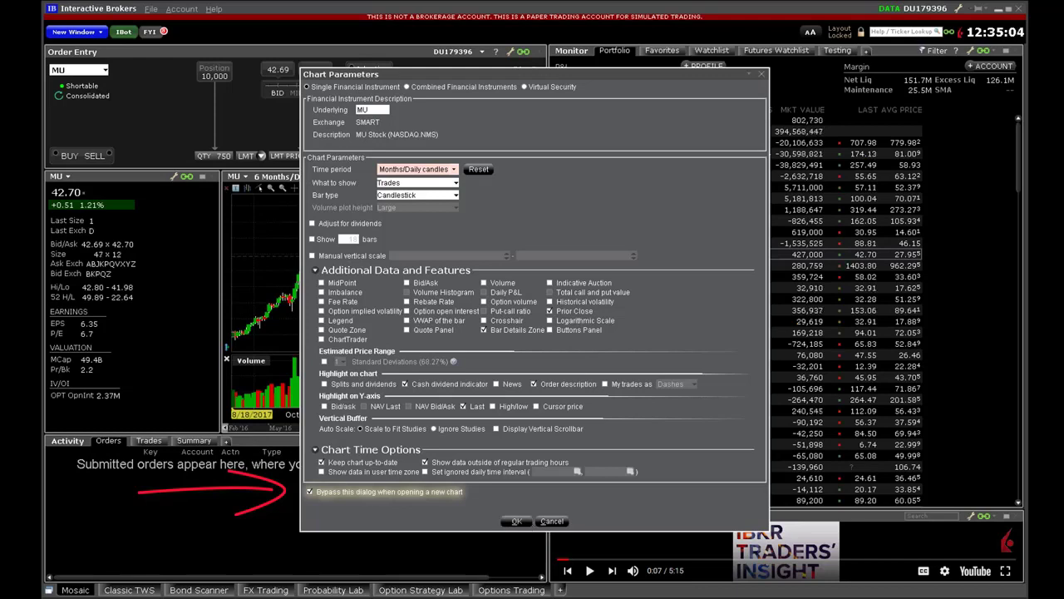
pyautogui.click(517, 520)
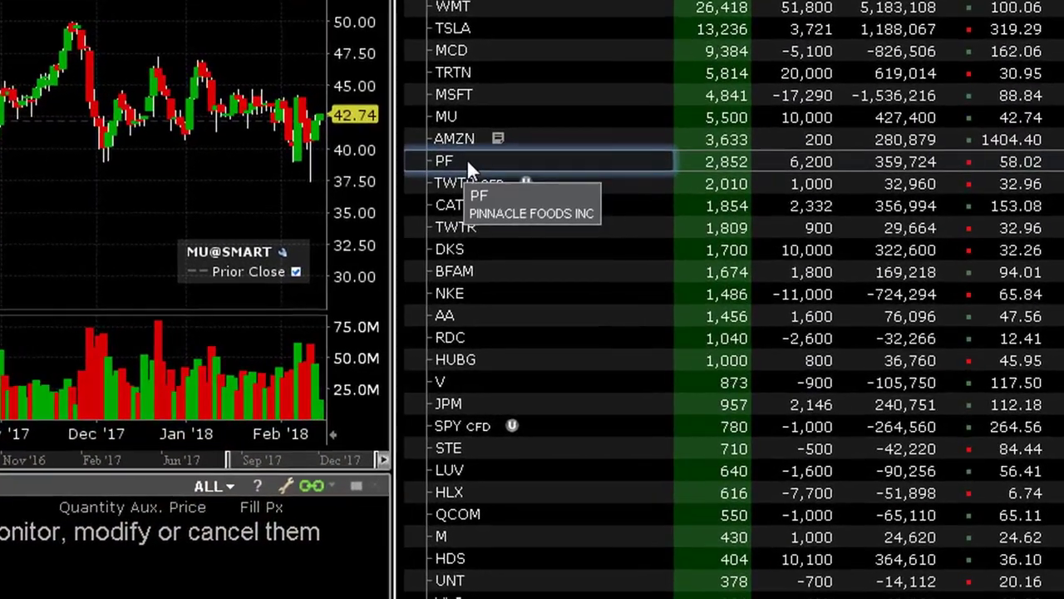
# - Open a new chart for PF via Charts > New Chart, then load NKE
pyautogui.click(529, 218)
pyautogui.rightClick(536, 221)
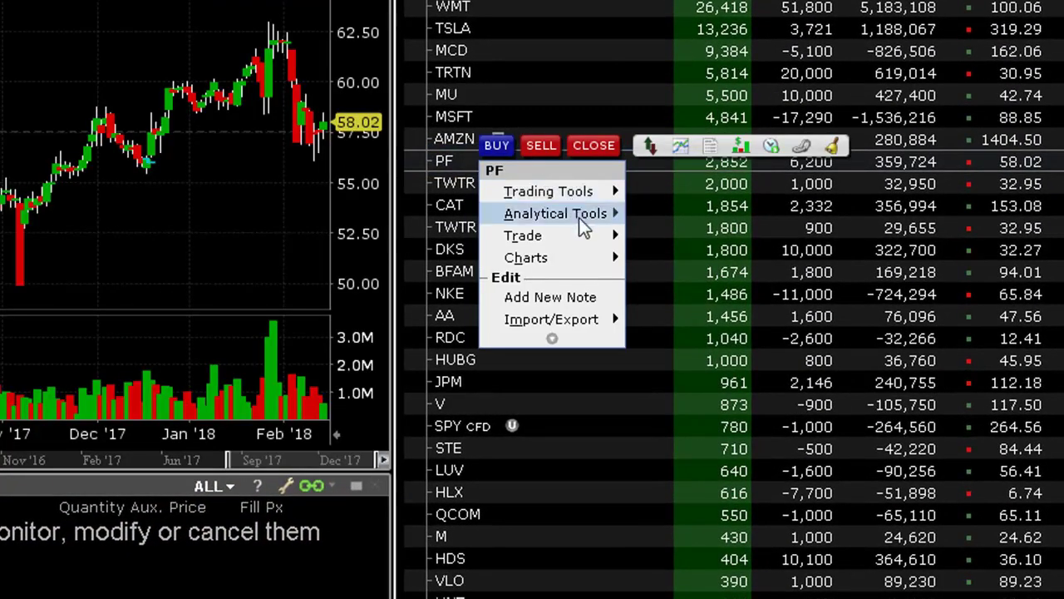
pyautogui.moveTo(591, 261)
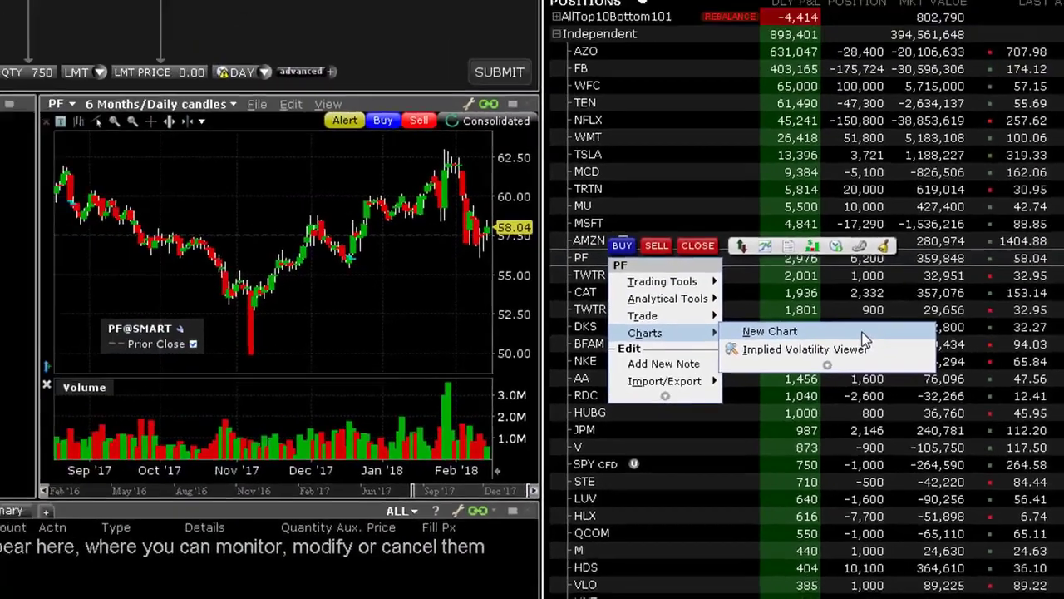
pyautogui.click(798, 258)
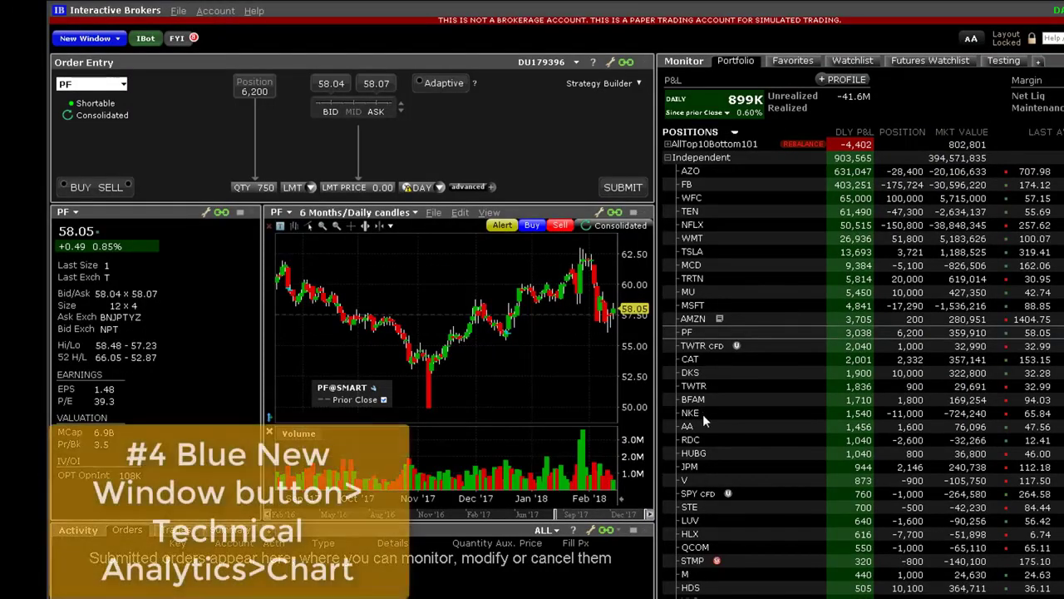
pyautogui.click(701, 414)
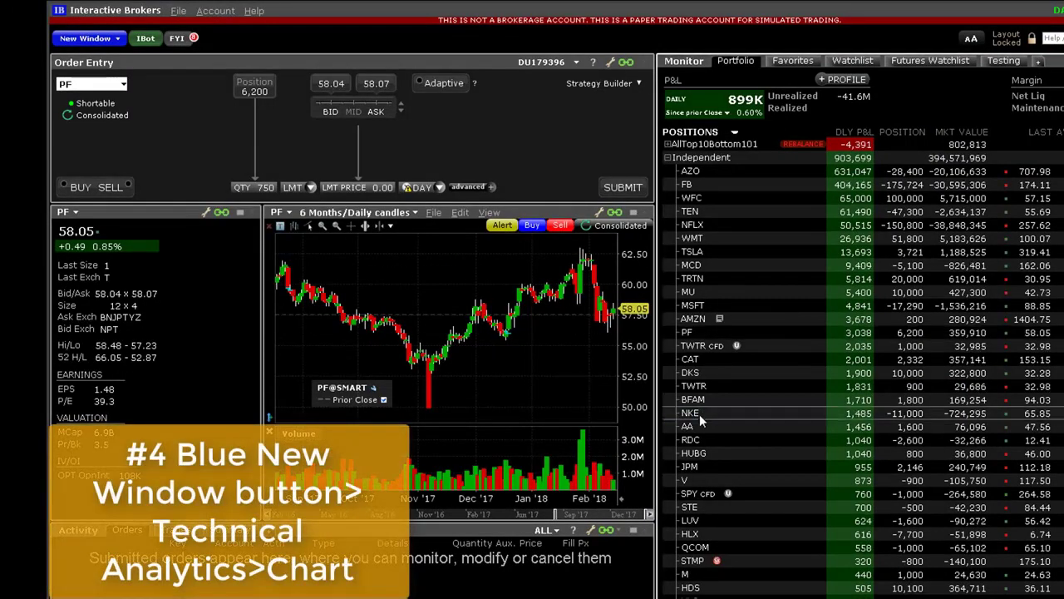
pyautogui.click(93, 44)
pyautogui.moveTo(212, 360)
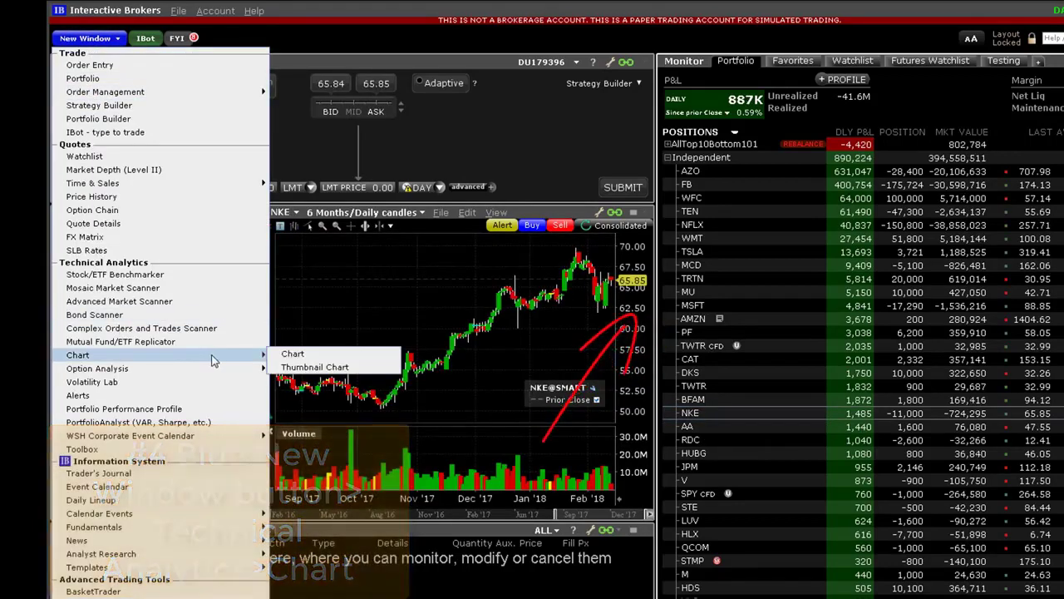
pyautogui.click(339, 356)
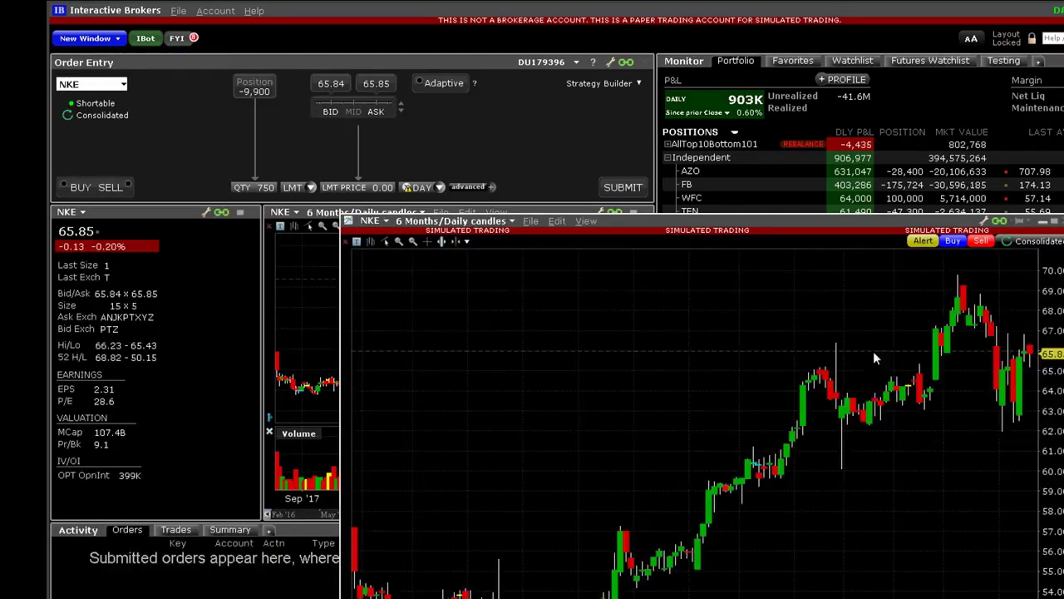
pyautogui.moveTo(864, 220); pyautogui.dragTo(805, 107)
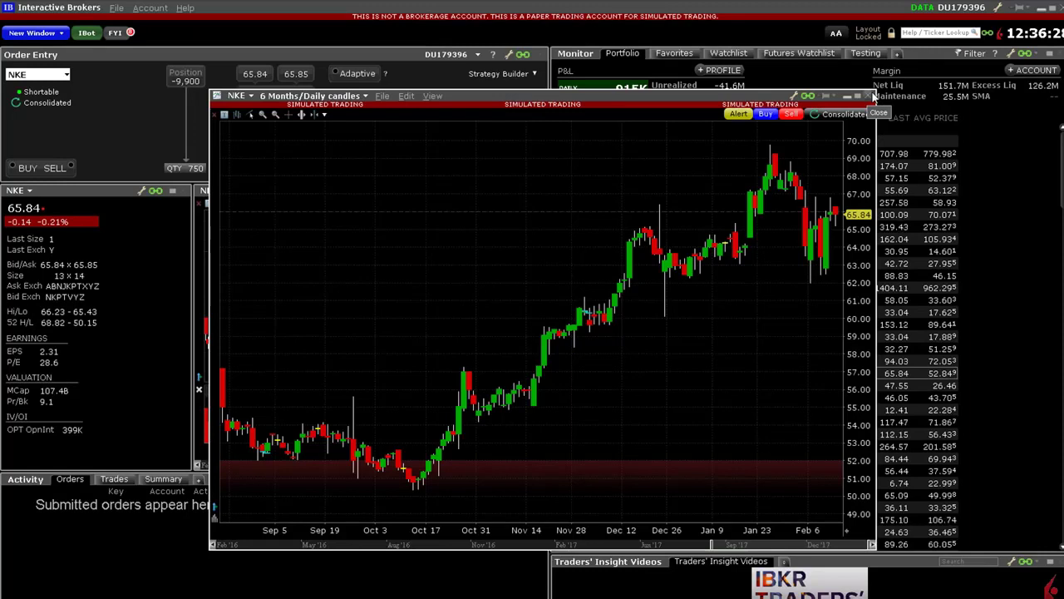
# - Open the NKE chart's Chart Parameters from Edit, move the dialog, and view Studies
pyautogui.click(417, 100)
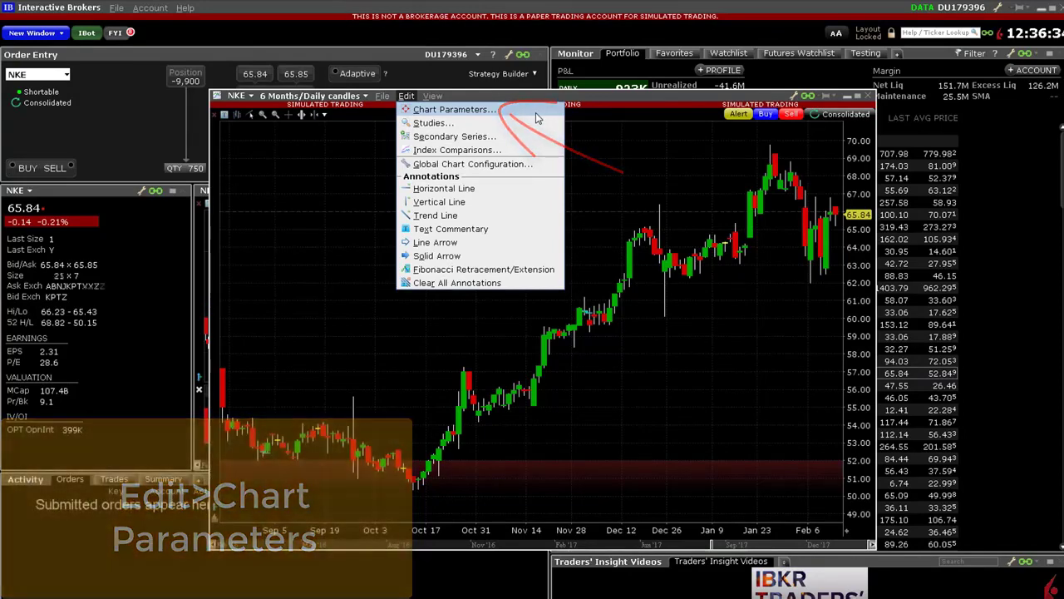
pyautogui.click(536, 113)
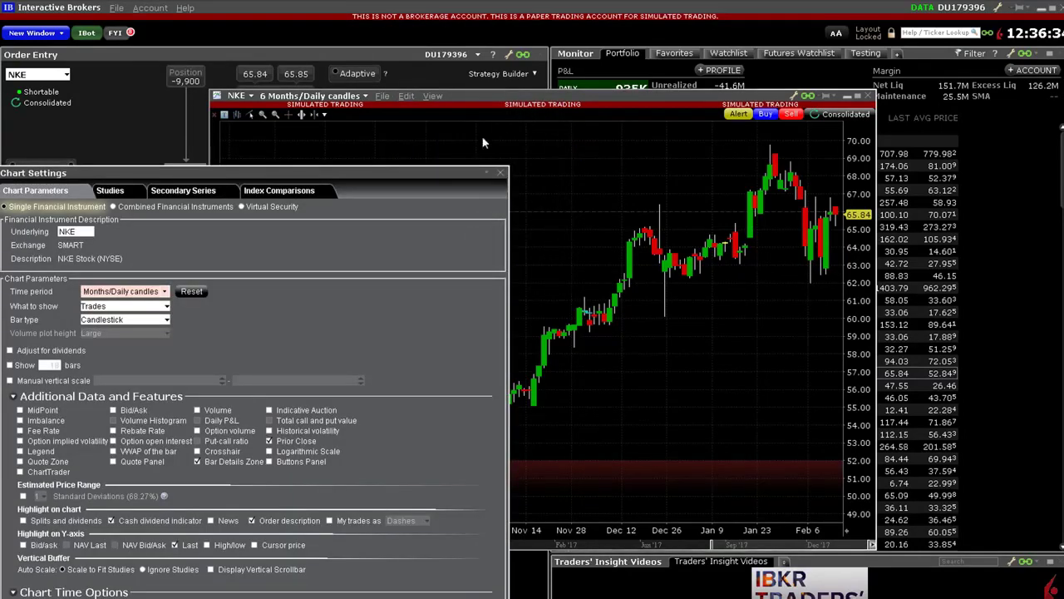
pyautogui.moveTo(425, 173); pyautogui.dragTo(556, 61)
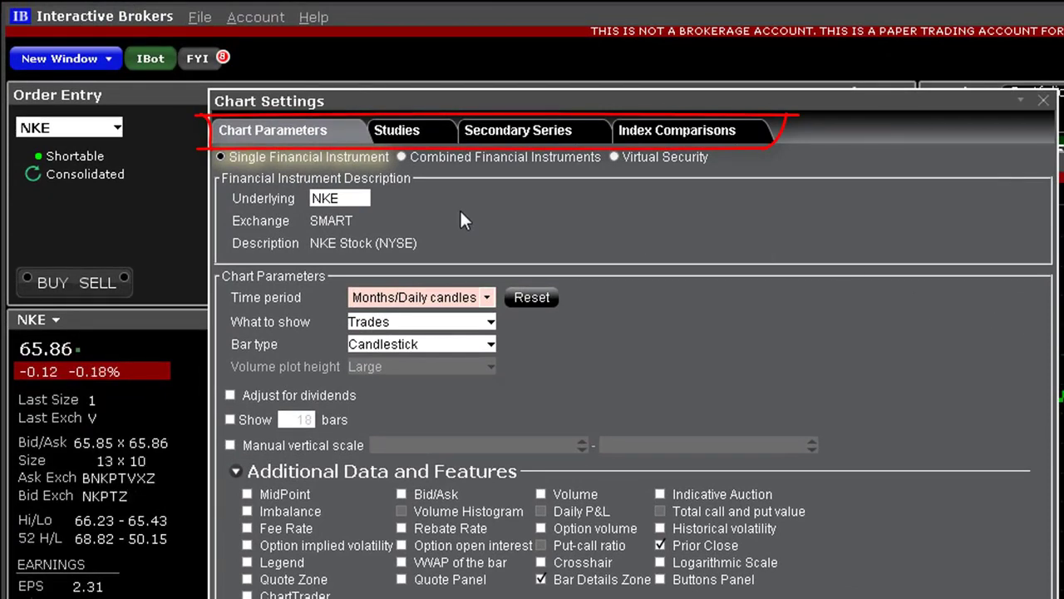
pyautogui.click(437, 131)
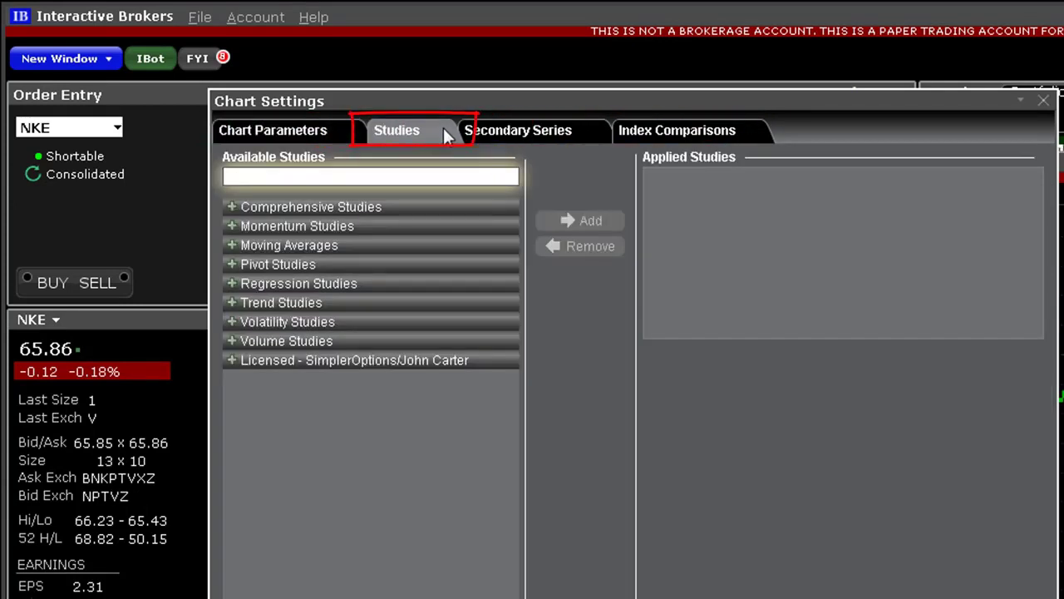
pyautogui.click(585, 135)
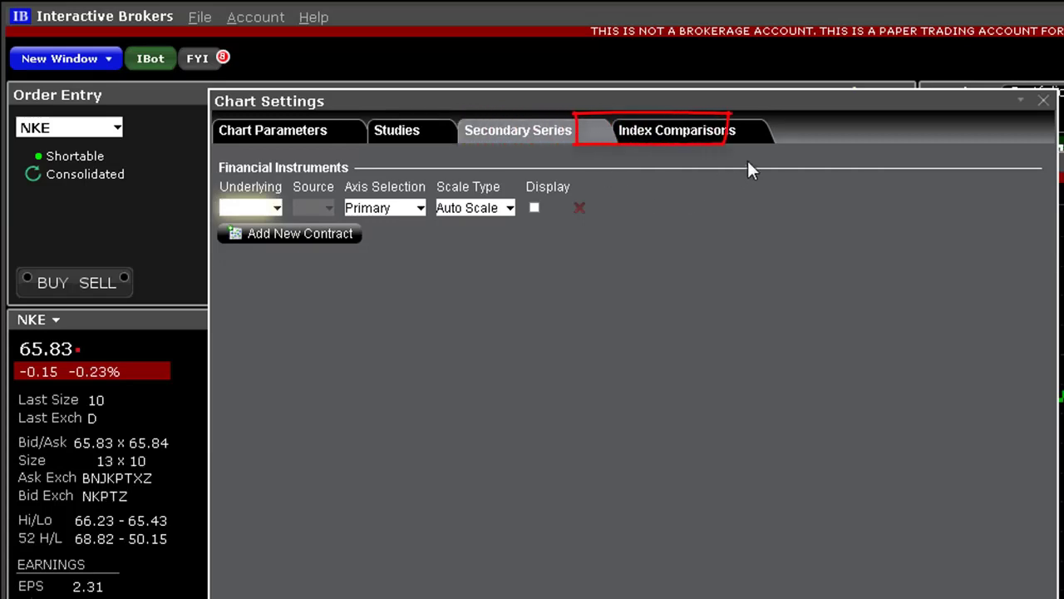
pyautogui.click(748, 135)
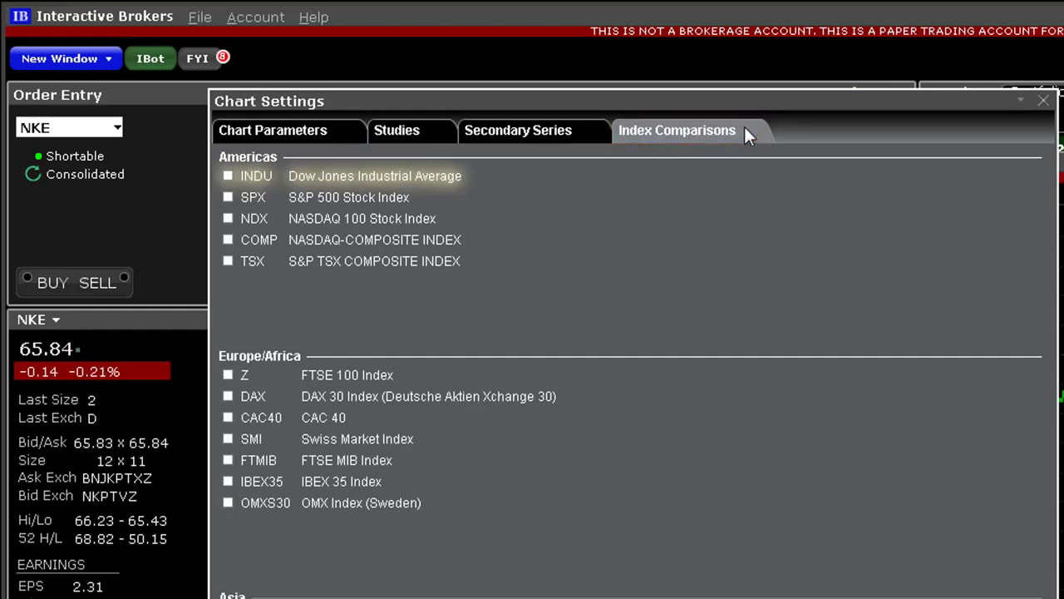
pyautogui.click(340, 133)
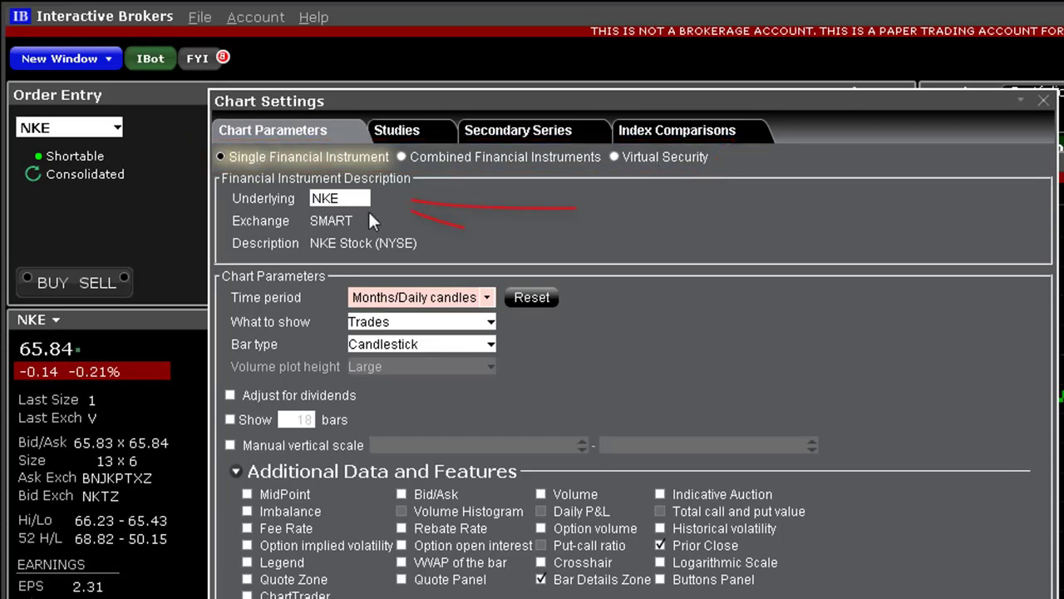
# - Replace NKE with IBKR stock (SMART) as the chart's underlying
pyautogui.moveTo(358, 199); pyautogui.dragTo(290, 200)
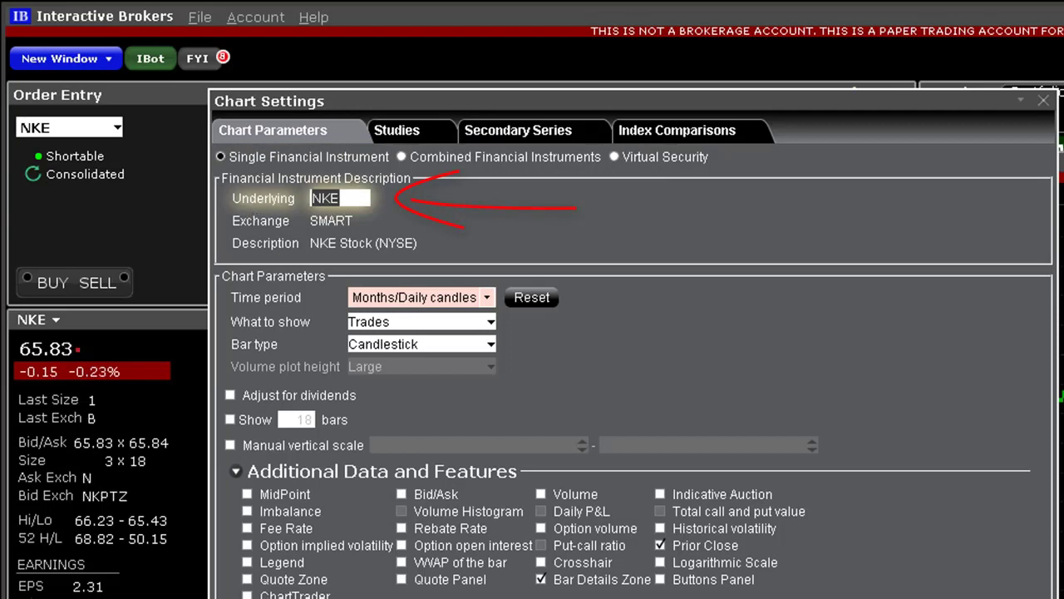
pyautogui.write('ibkr')
pyautogui.press('Return')
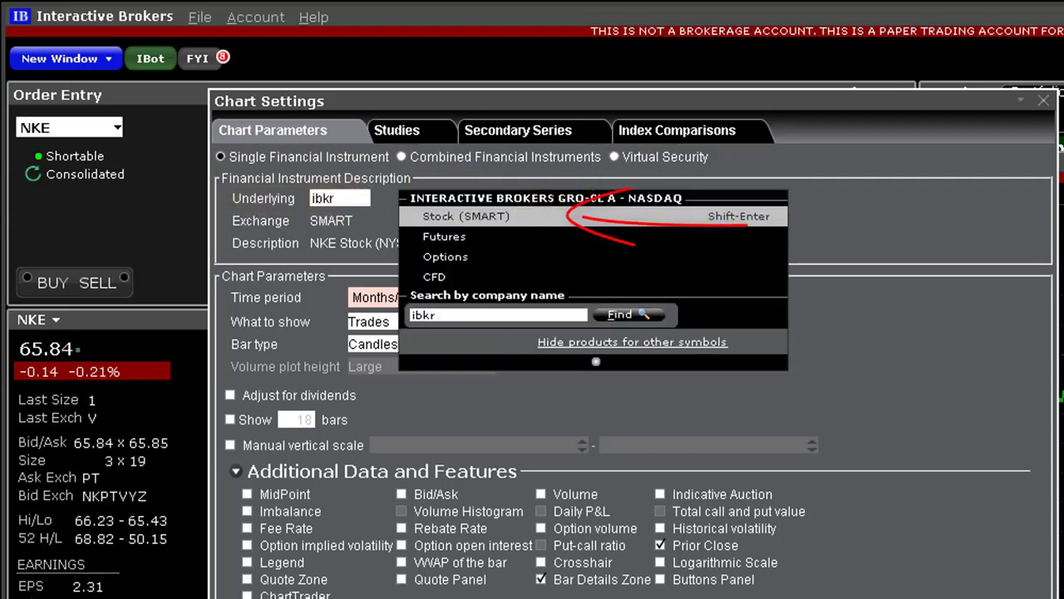
pyautogui.press('Return')
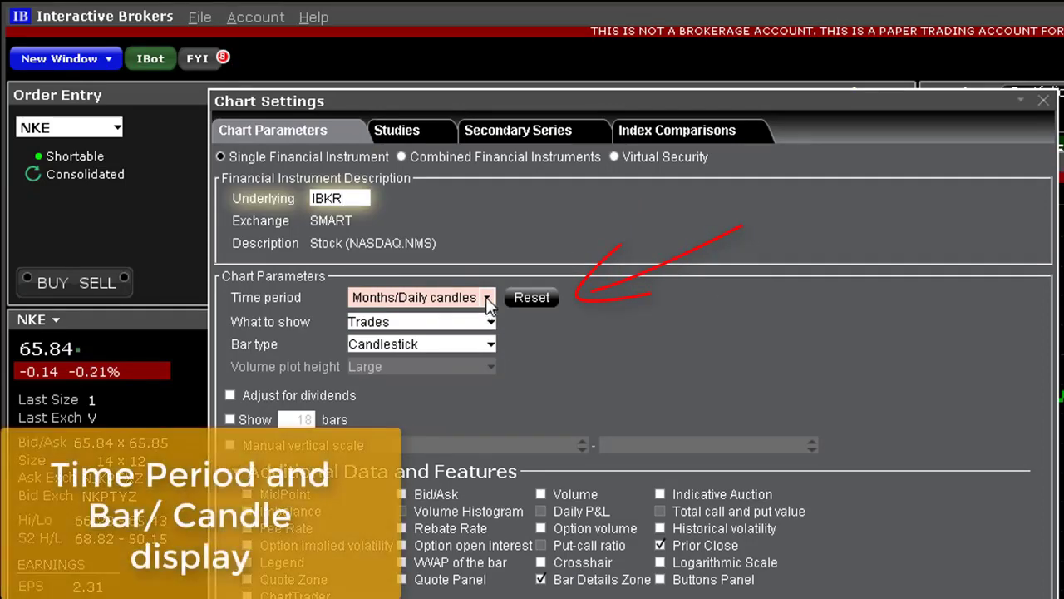
pyautogui.click(487, 299)
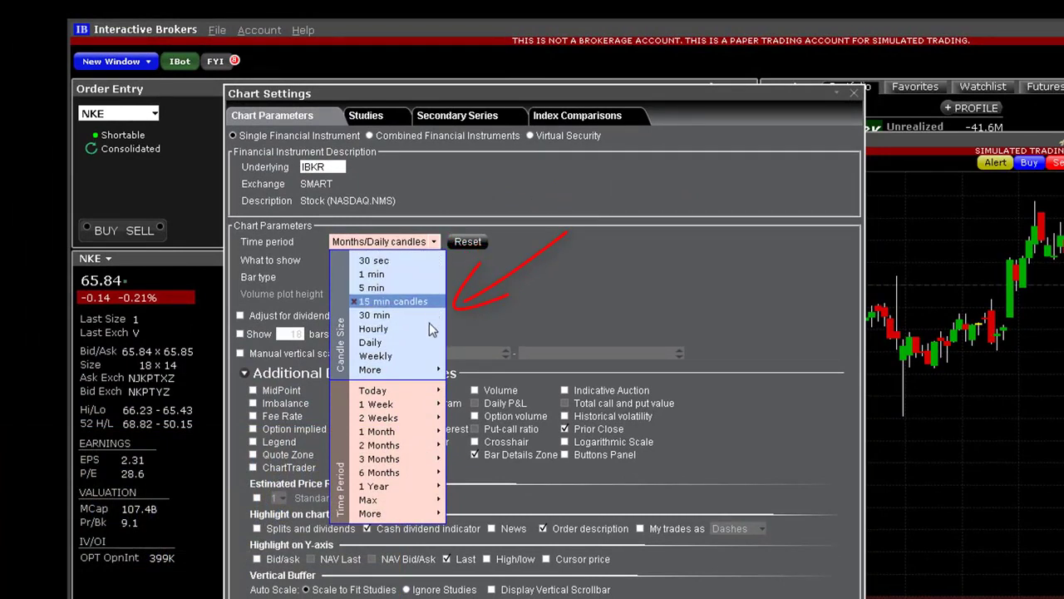
# - Set the chart's time period to 2 Months with Daily candles
pyautogui.moveTo(426, 371)
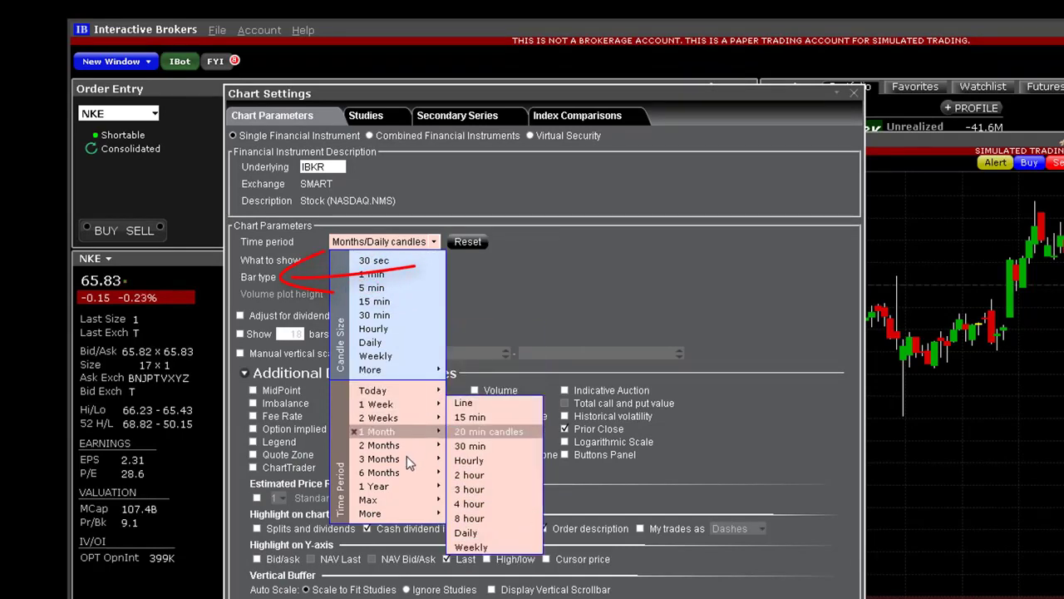
pyautogui.moveTo(404, 472)
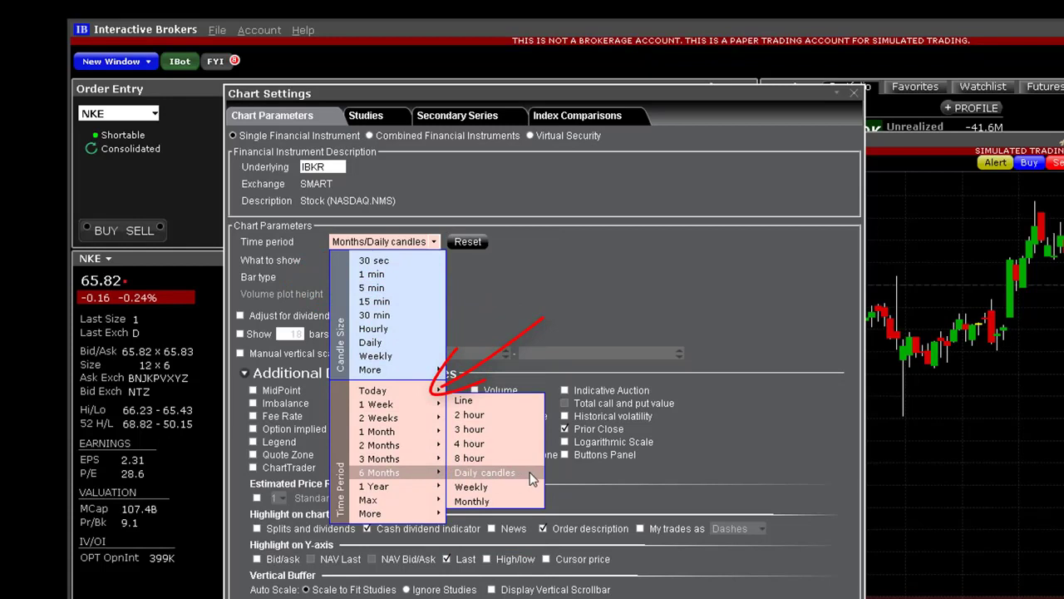
pyautogui.moveTo(420, 445)
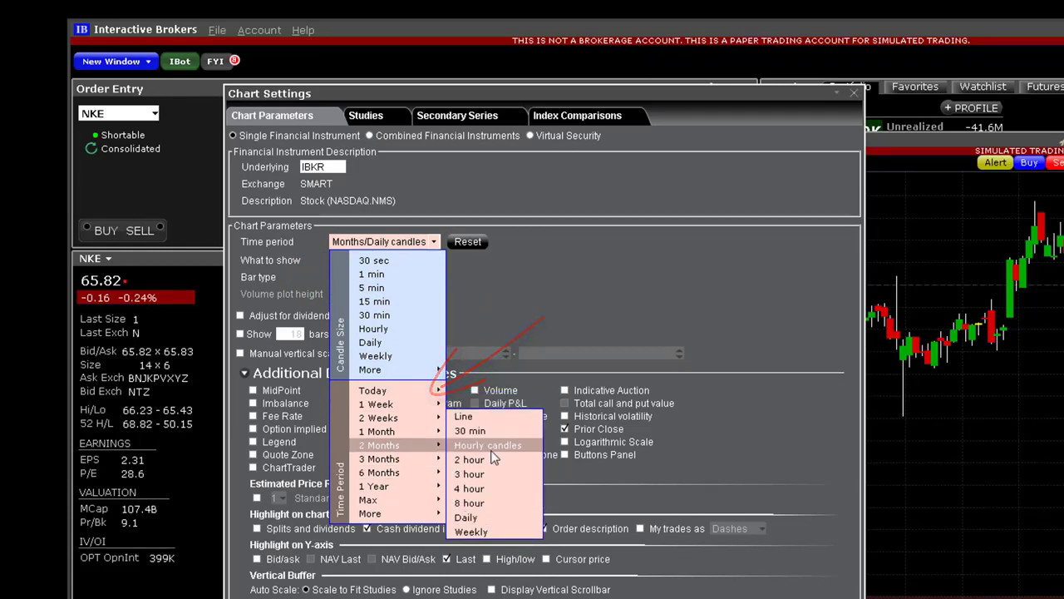
pyautogui.click(525, 516)
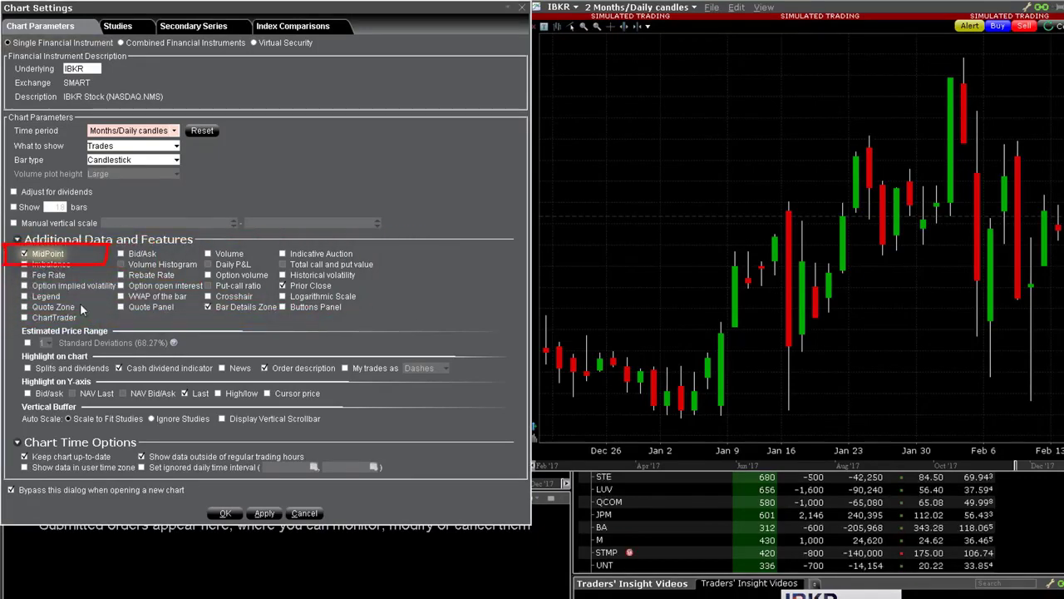
# - Turn on Legend and Option volume, turn off MidPoint, and apply
pyautogui.click(263, 513)
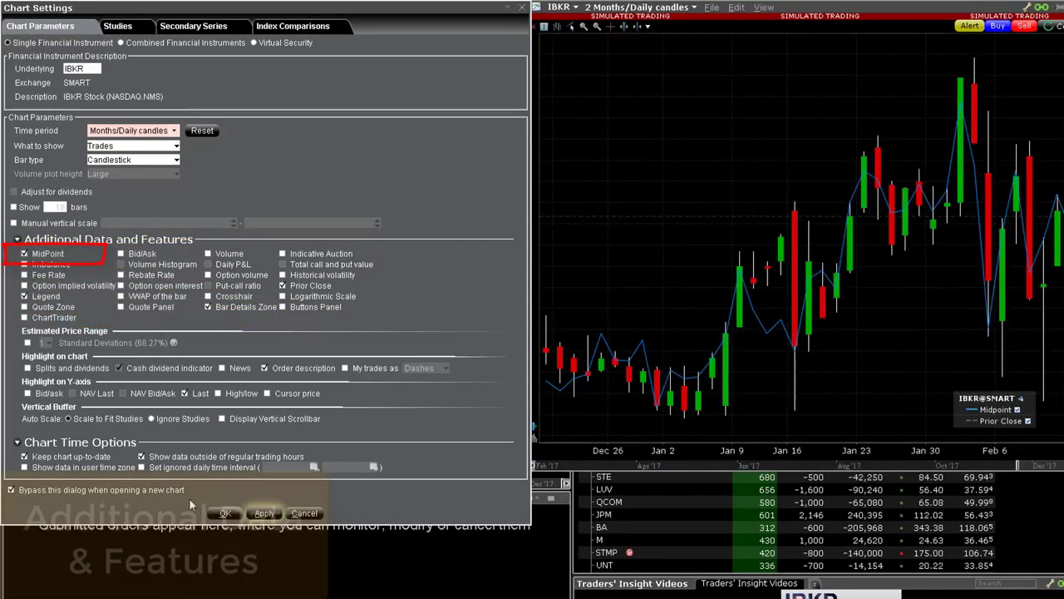
pyautogui.click(25, 254)
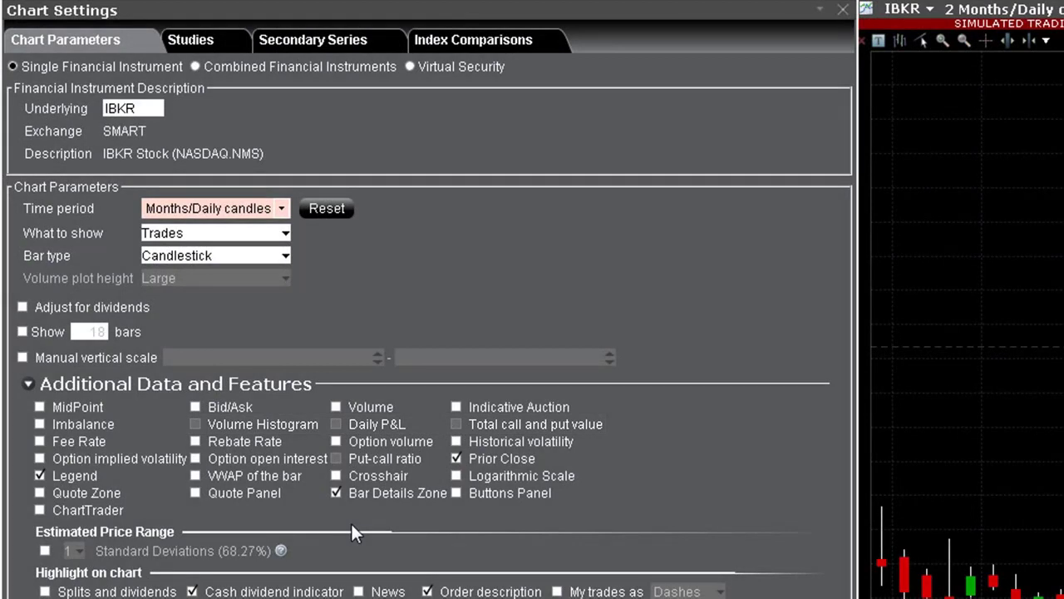
pyautogui.click(337, 441)
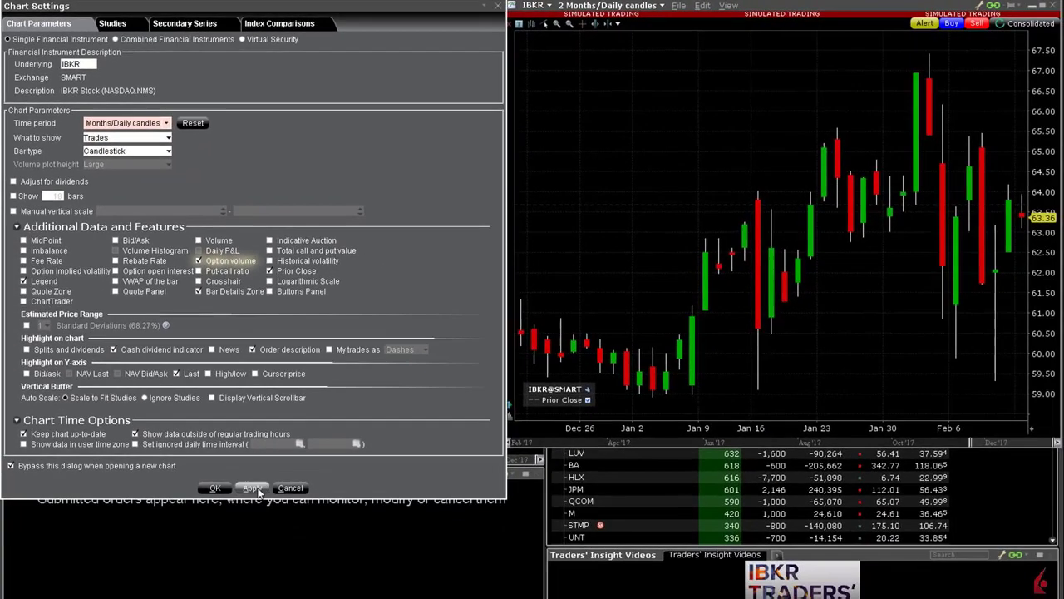
pyautogui.click(253, 488)
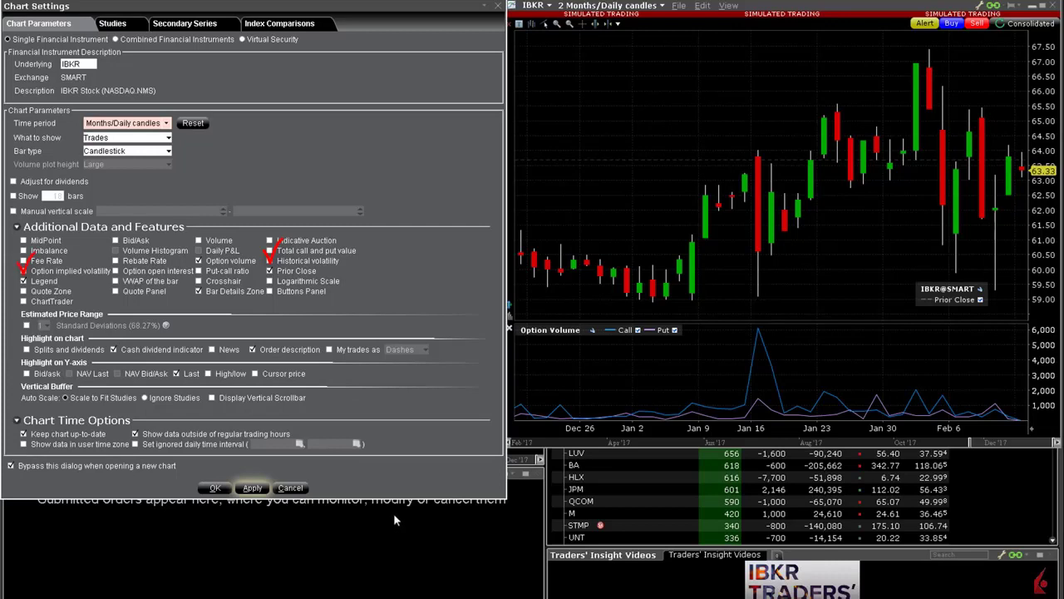
# - Swap option volume for trading volume bars and apply
pyautogui.click(200, 262)
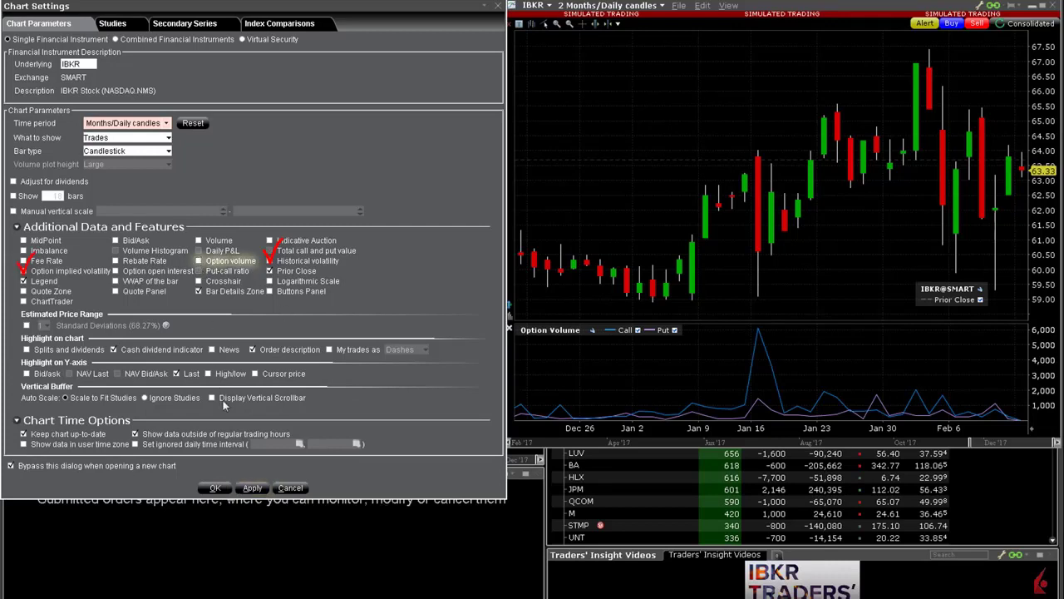
pyautogui.click(200, 241)
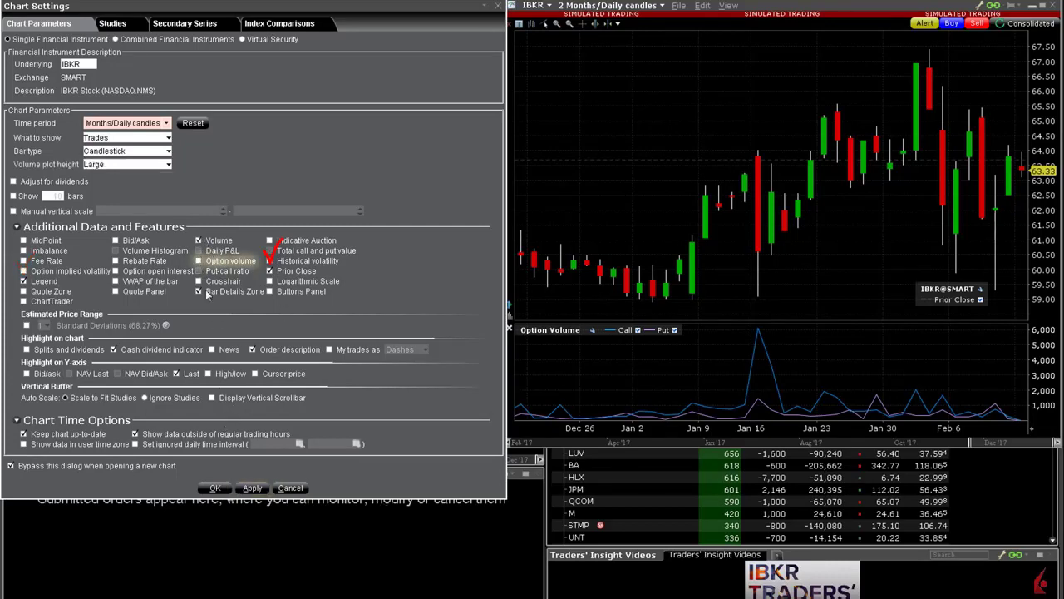
pyautogui.click(251, 488)
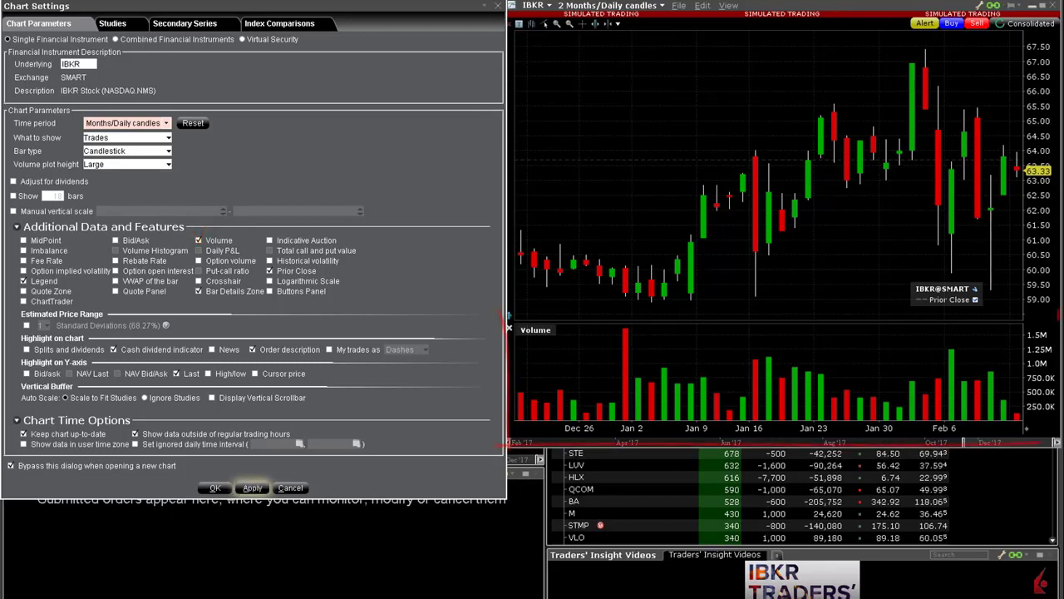
# - Set 1 Week of 30-minute candles, turn on Volume Histogram, and apply
pyautogui.click(167, 123)
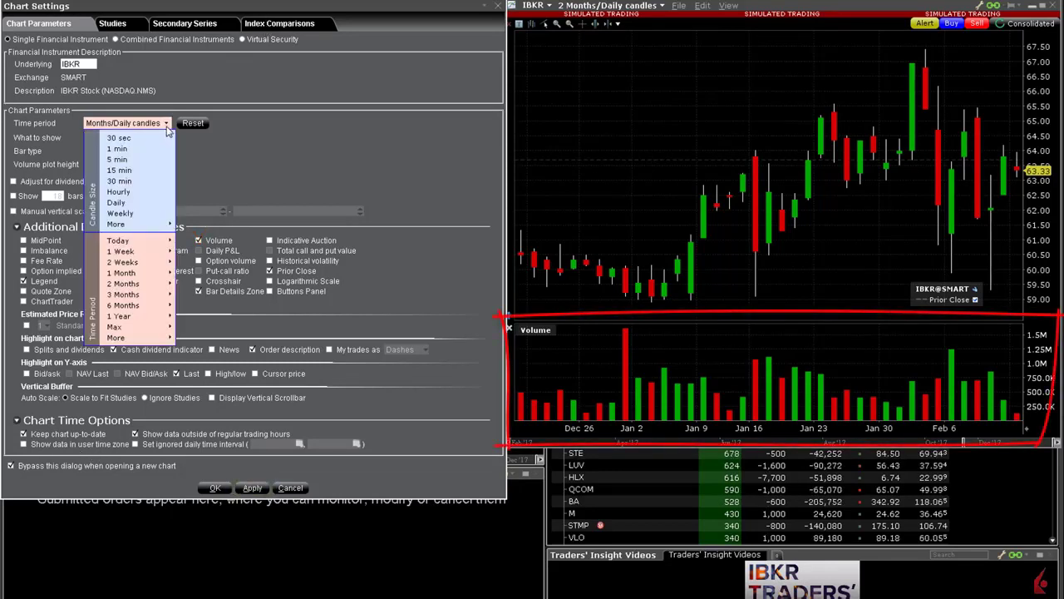
pyautogui.moveTo(128, 252)
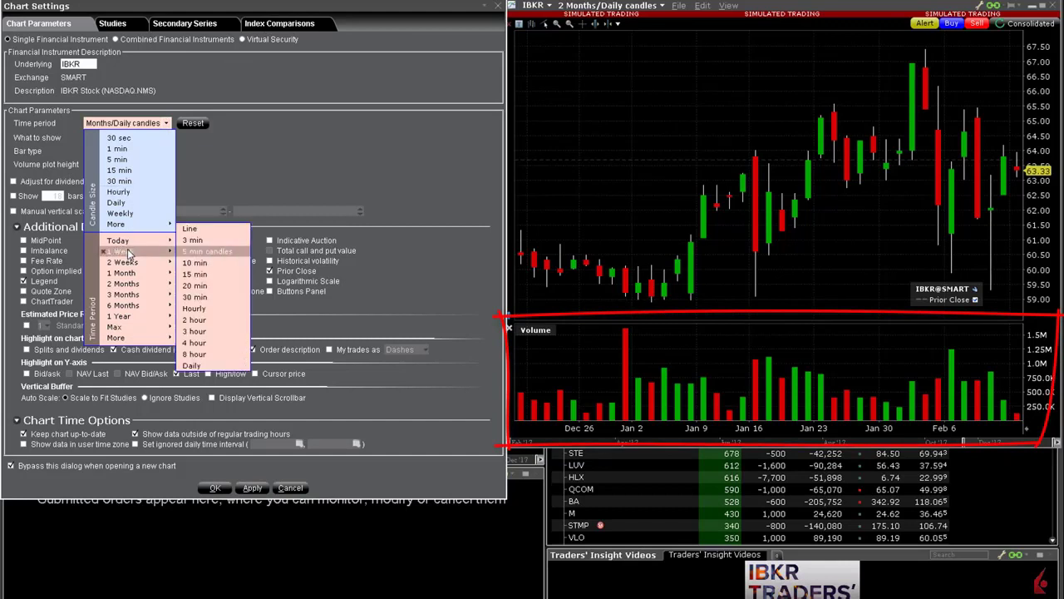
pyautogui.click(209, 296)
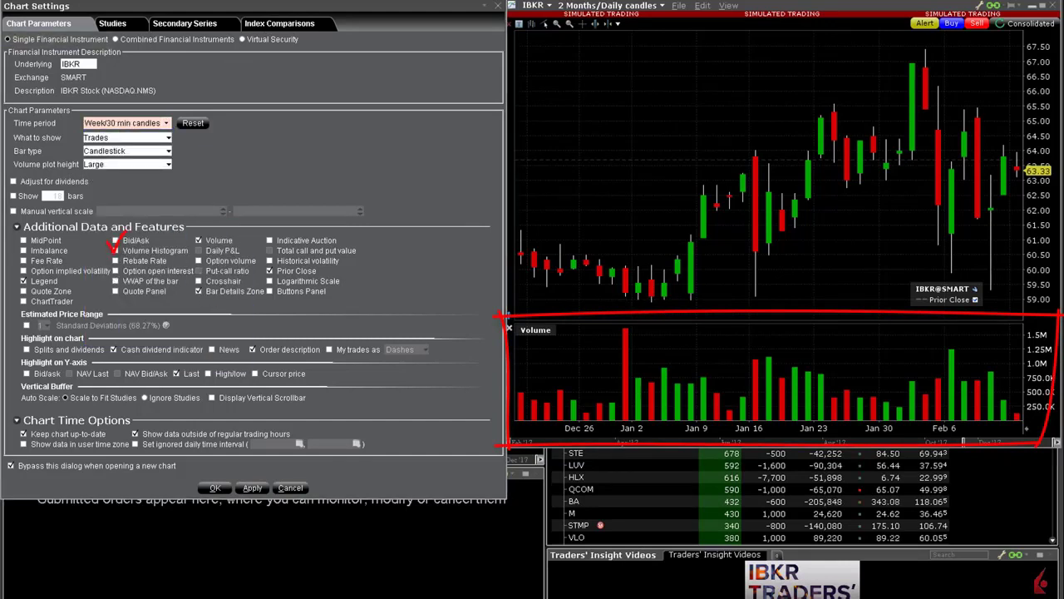
pyautogui.click(116, 250)
pyautogui.click(252, 488)
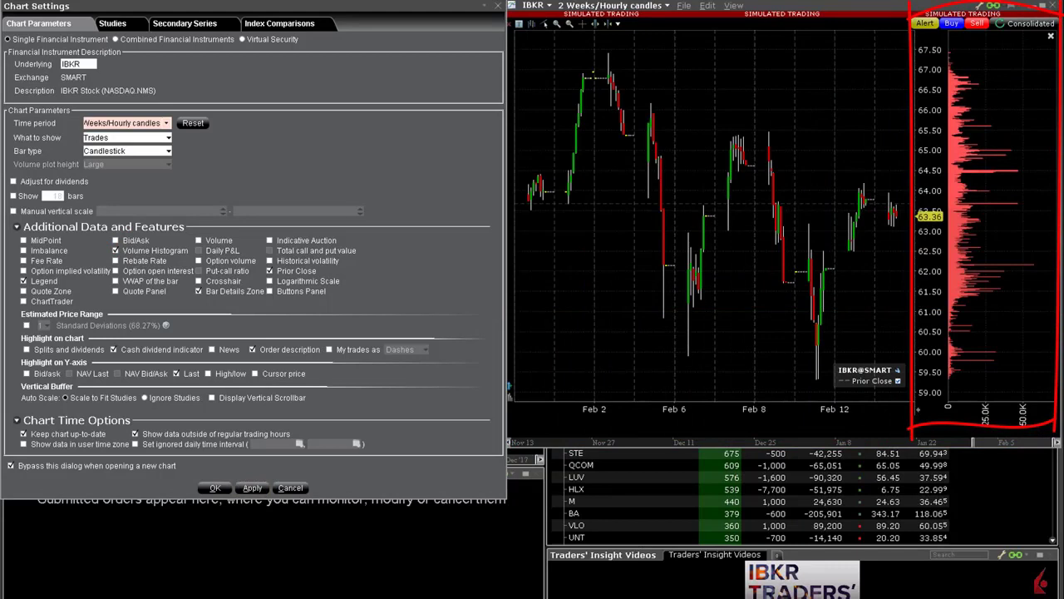
# - Switch the chart back to Daily candles
pyautogui.click(170, 122)
pyautogui.moveTo(166, 264)
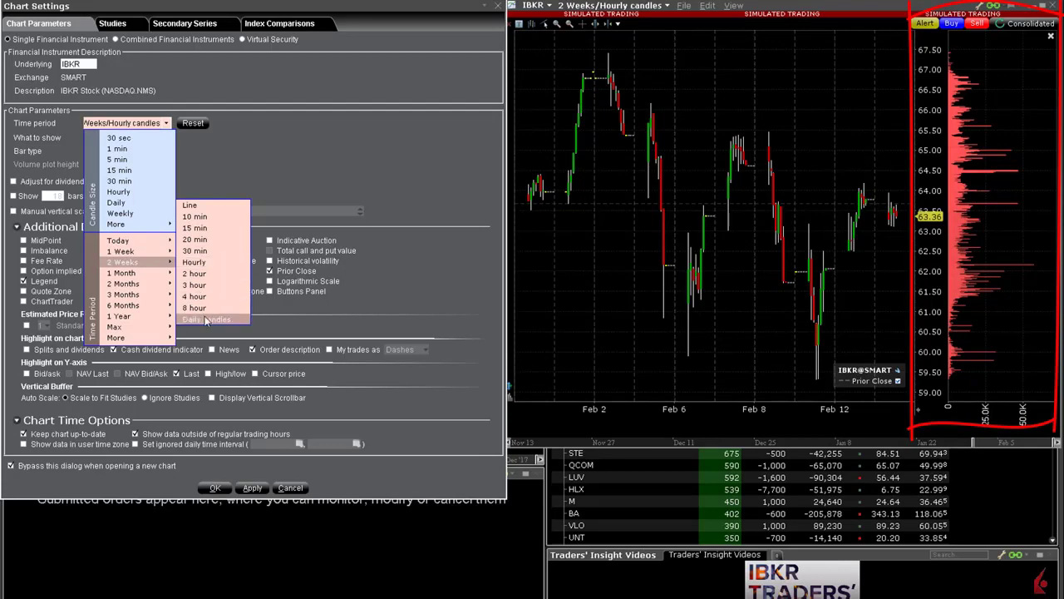
pyautogui.click(232, 318)
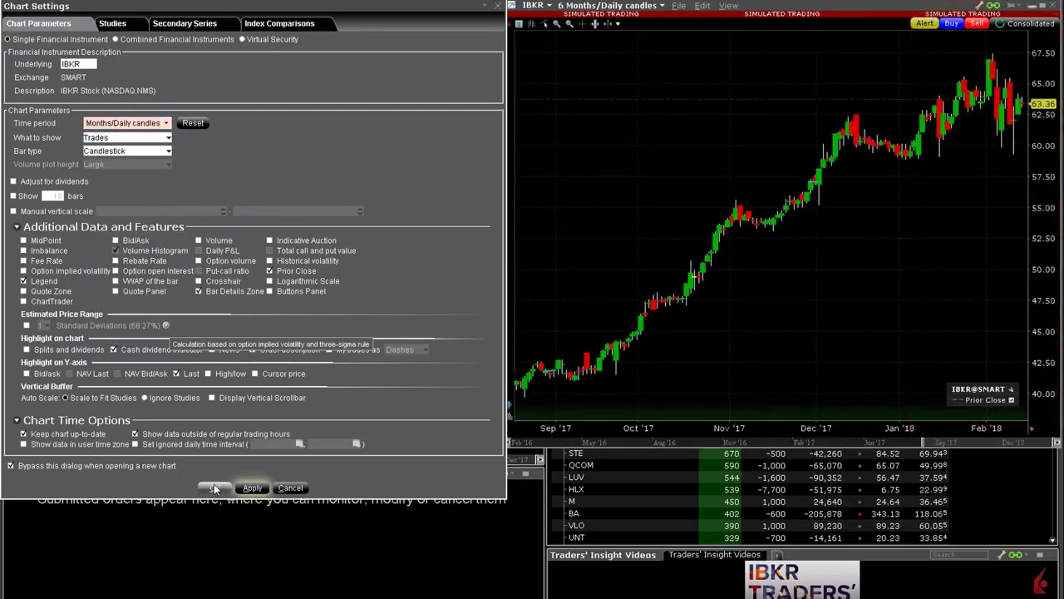
pyautogui.click(117, 251)
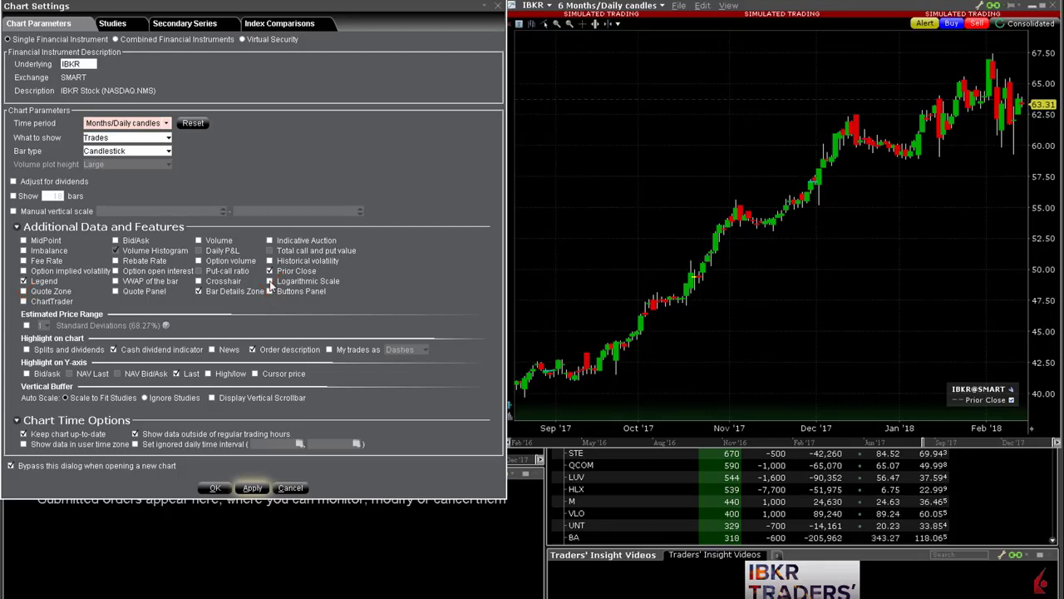
pyautogui.click(167, 123)
pyautogui.moveTo(143, 330)
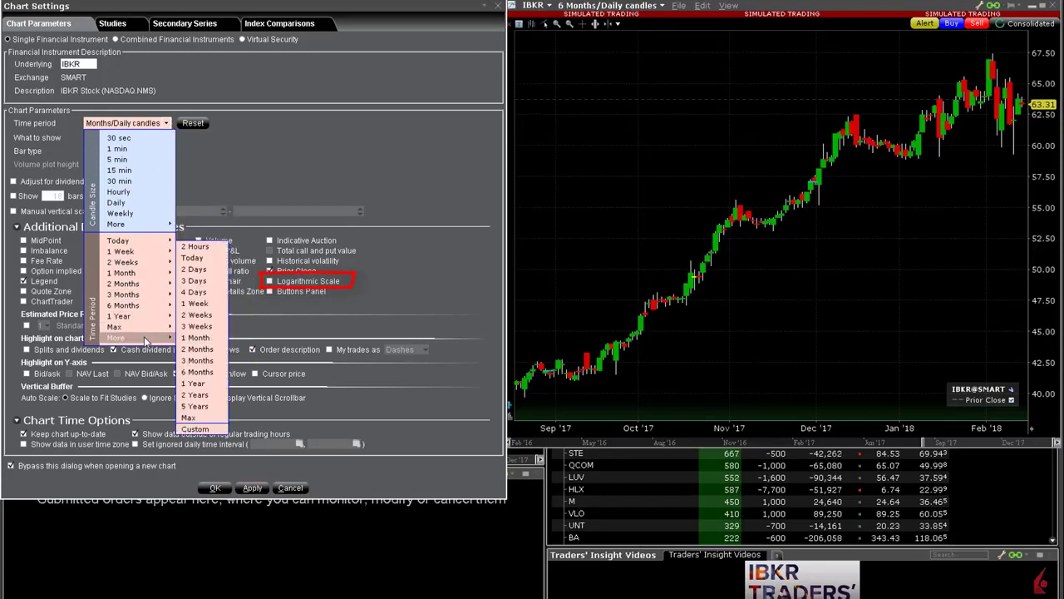
pyautogui.moveTo(221, 376)
pyautogui.moveTo(213, 408)
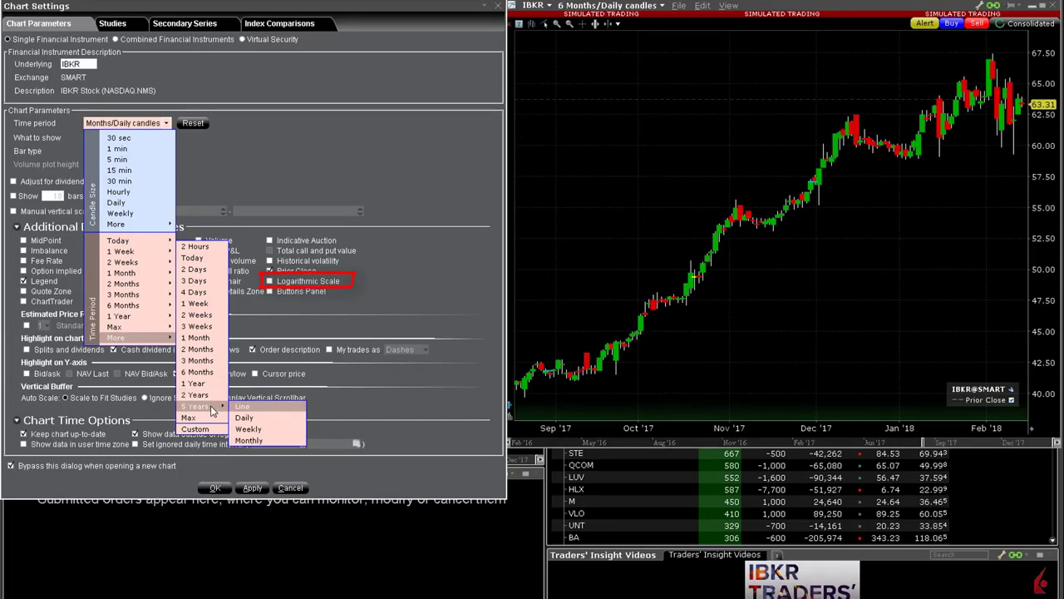
pyautogui.click(261, 419)
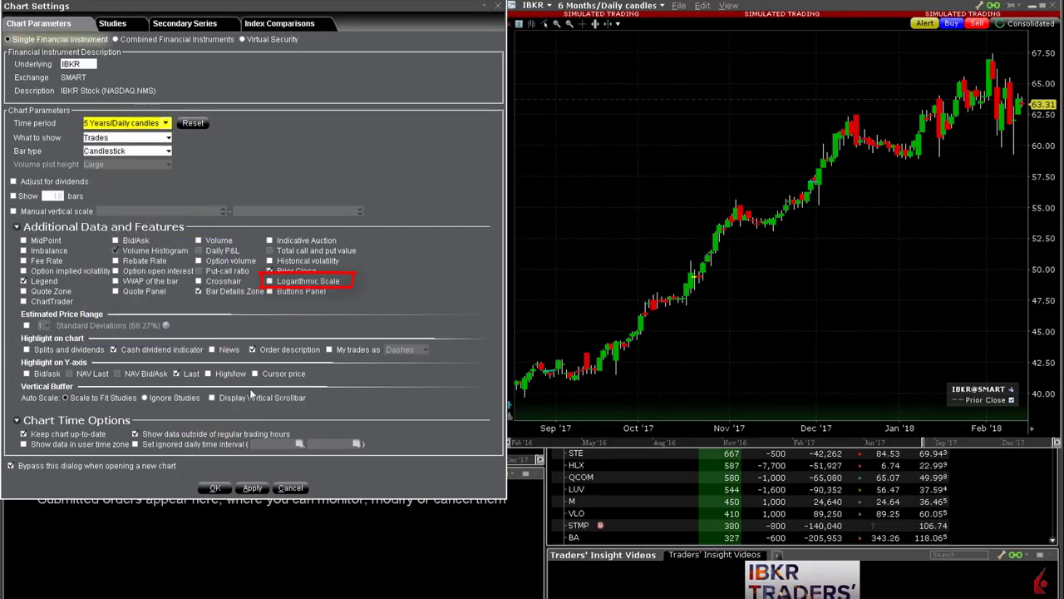
pyautogui.click(252, 488)
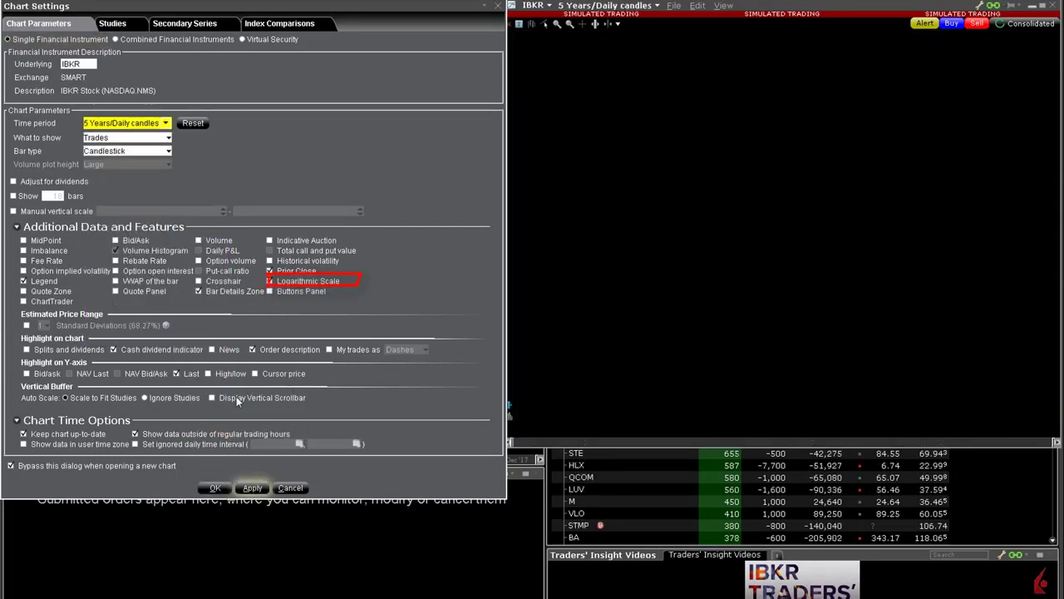
pyautogui.click(270, 281)
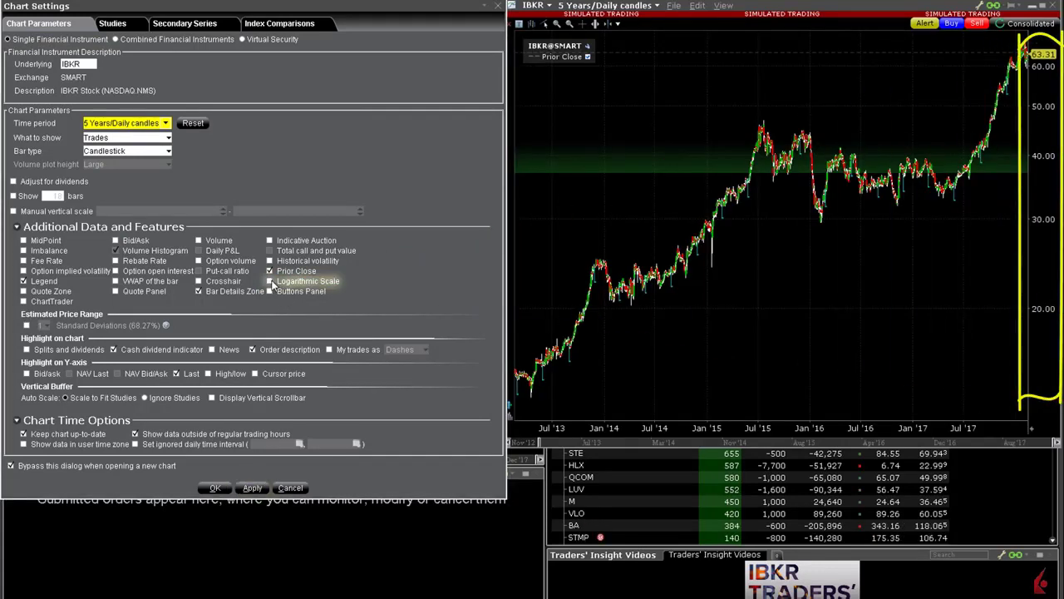
pyautogui.click(250, 488)
pyautogui.click(253, 488)
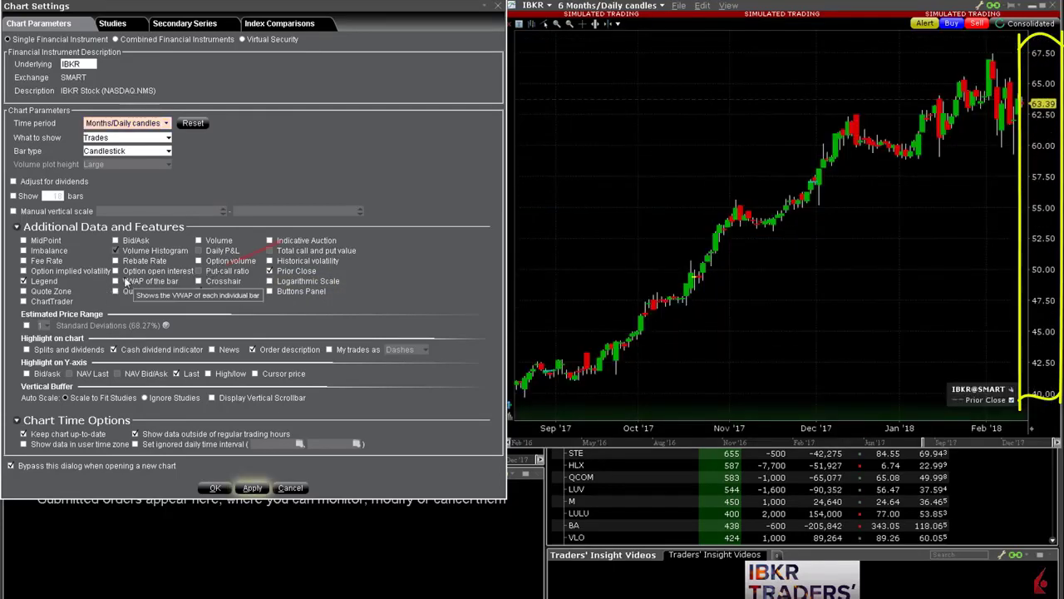
# - Turn on VWAP of the bar and apply, leaving My trades markers off
pyautogui.click(118, 281)
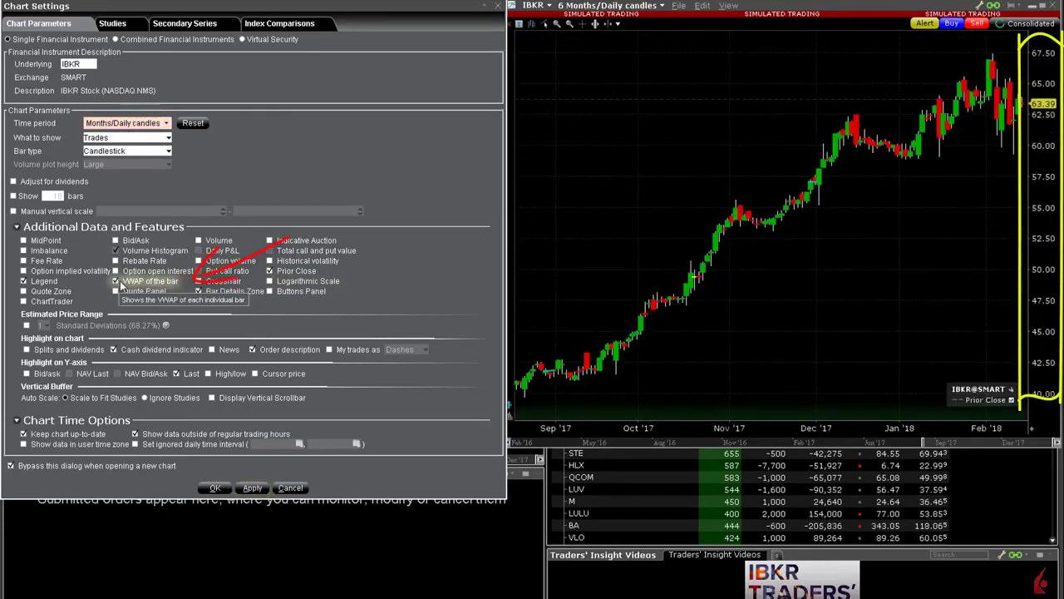
pyautogui.click(250, 488)
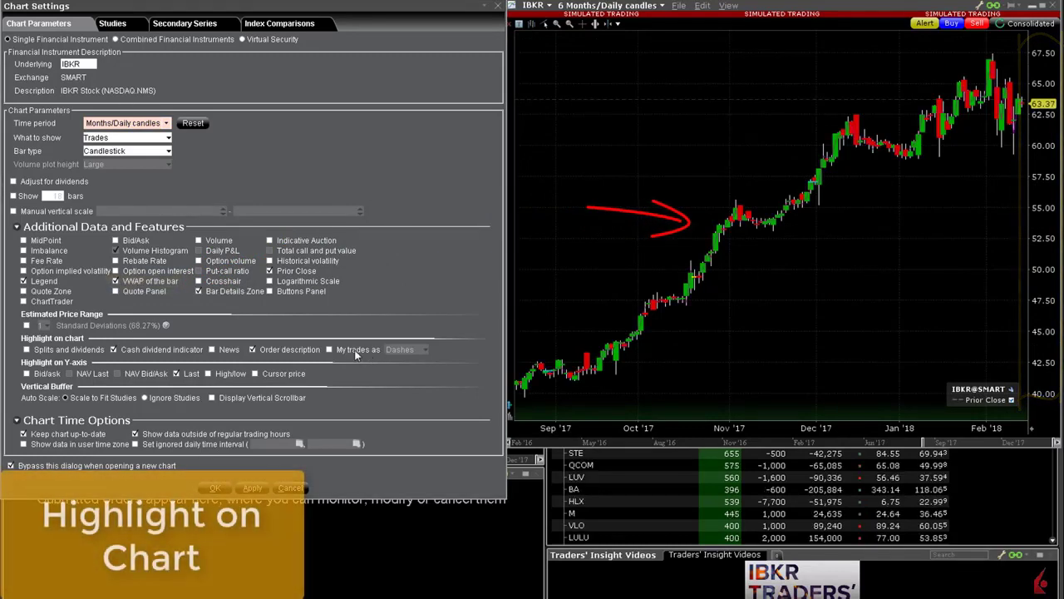
pyautogui.click(329, 350)
pyautogui.click(425, 350)
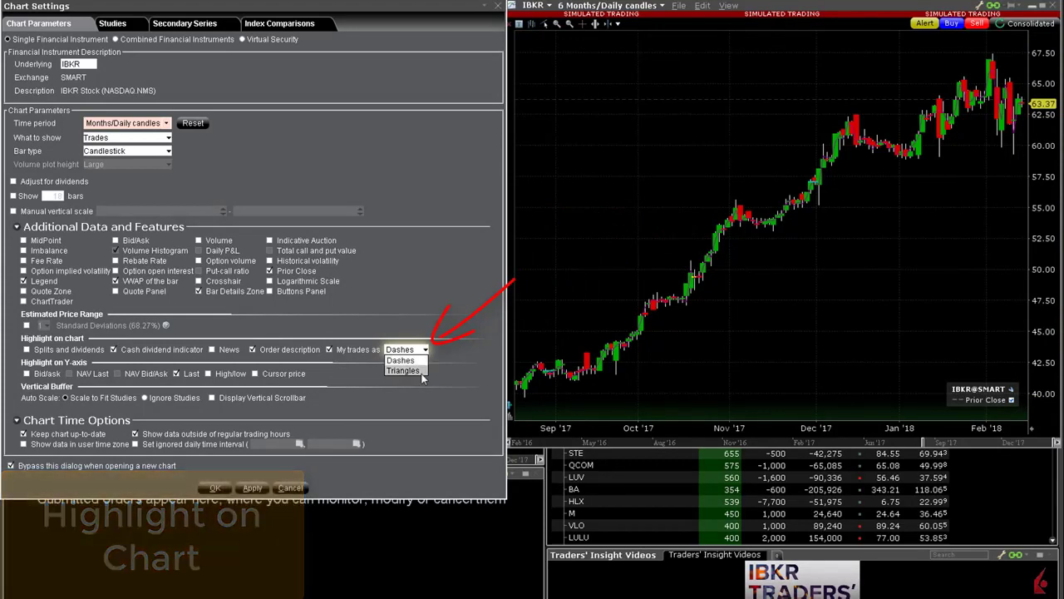
pyautogui.click(343, 375)
pyautogui.click(330, 350)
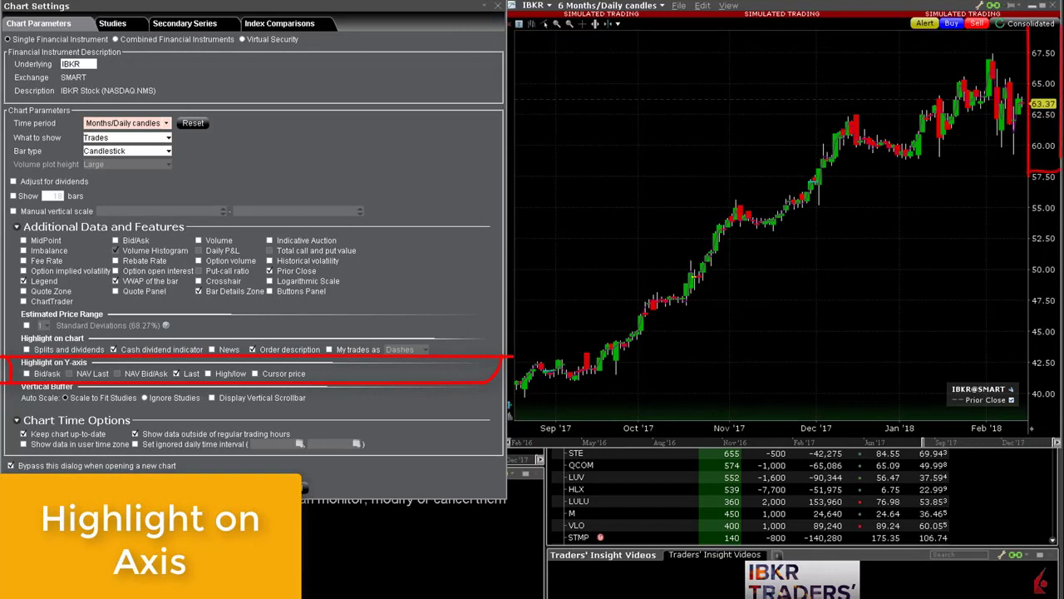
pyautogui.click(26, 373)
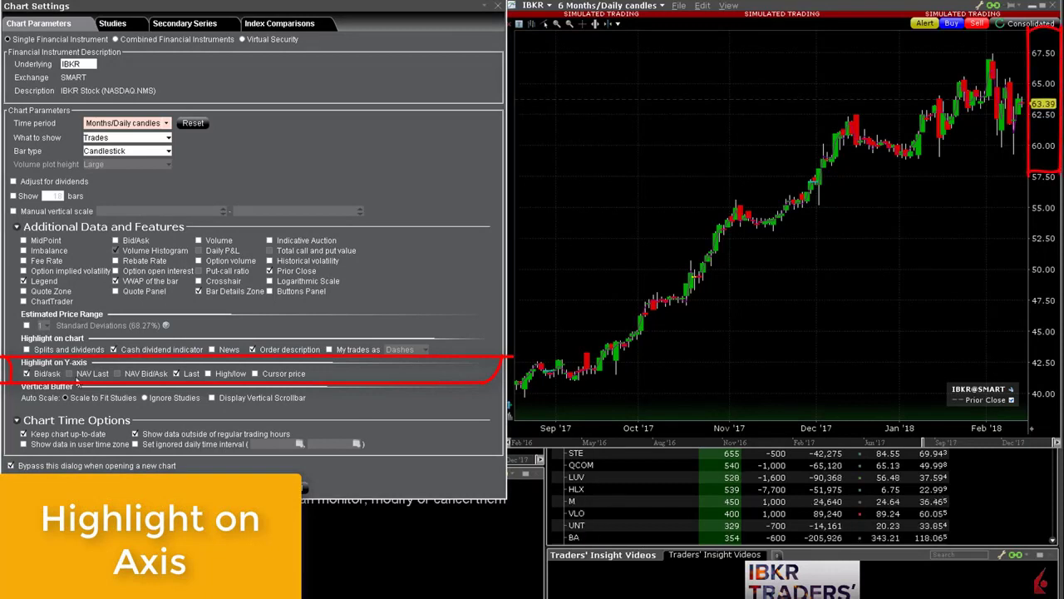
pyautogui.click(208, 373)
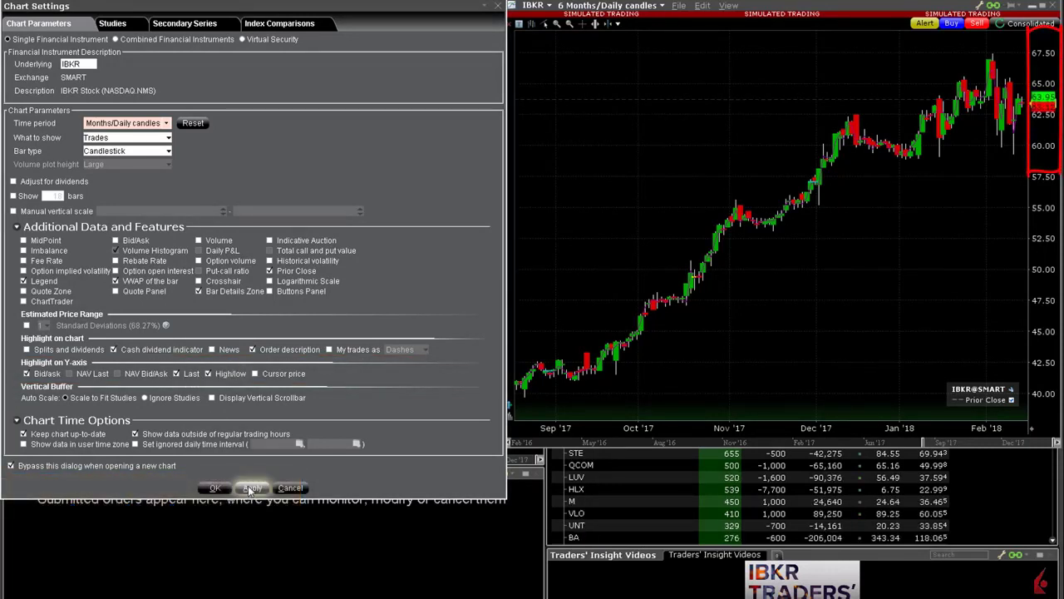
pyautogui.click(255, 374)
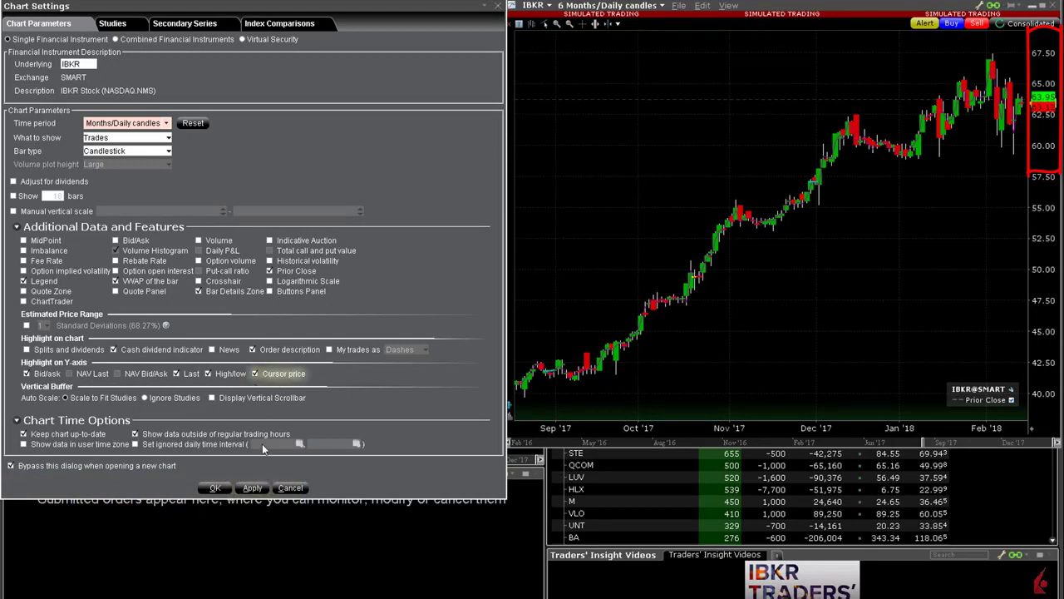
pyautogui.click(253, 488)
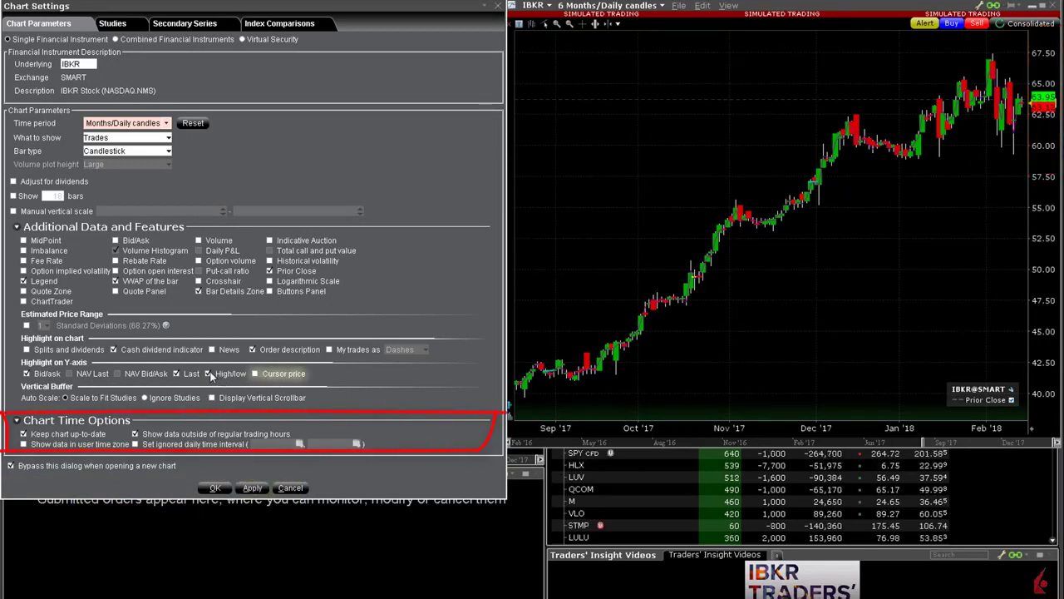
pyautogui.click(137, 438)
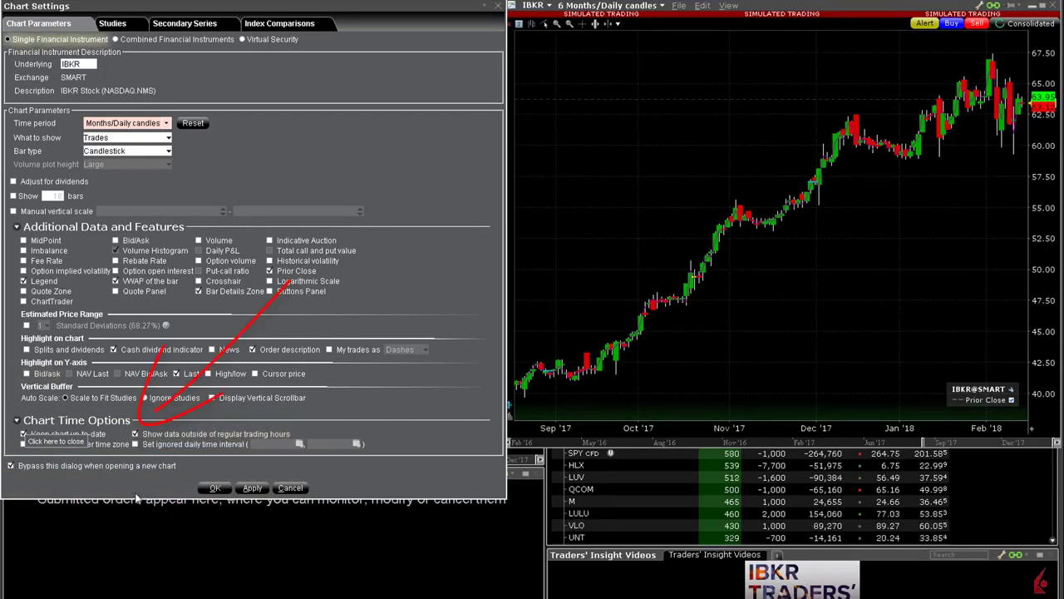
pyautogui.click(254, 489)
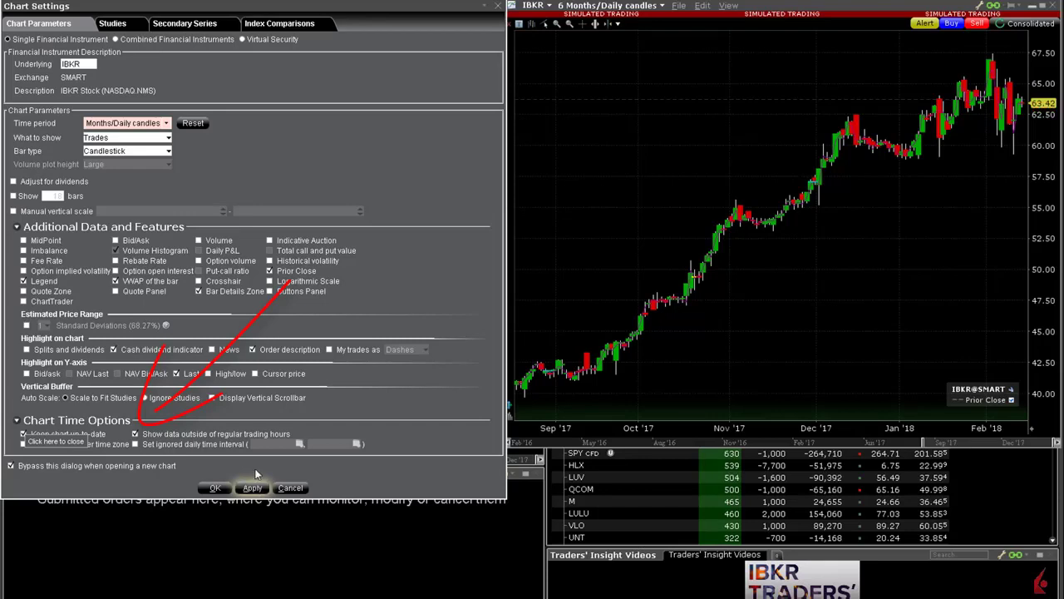